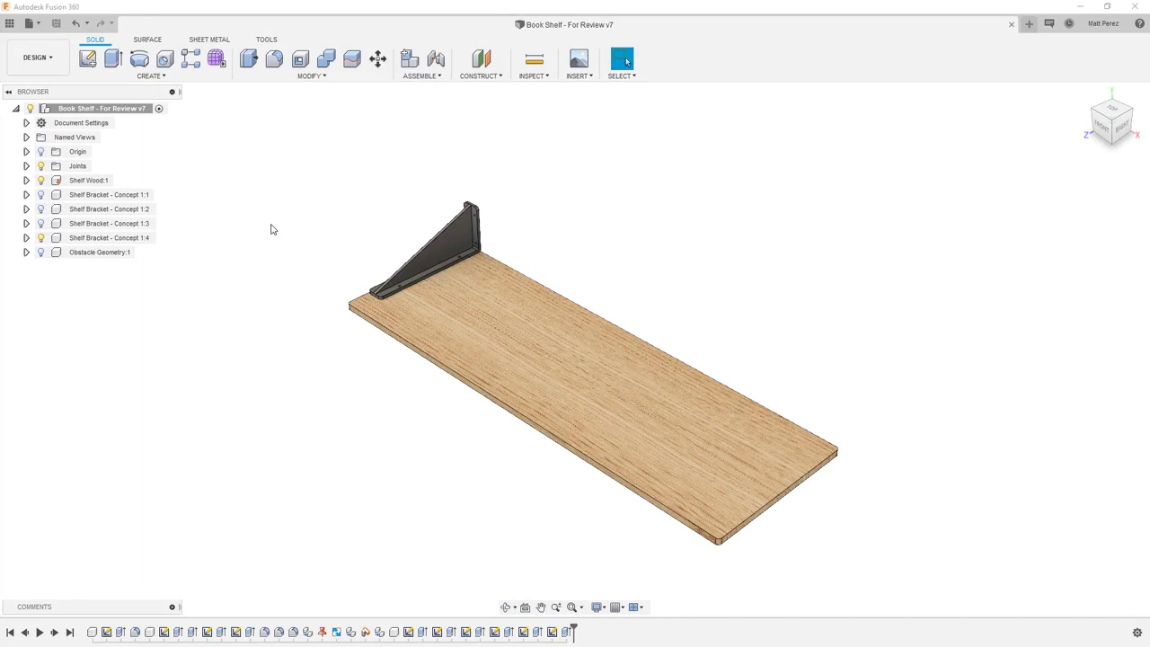
# Step: Create and activate an empty component named Preserve Geometry under the top-level Book Shelf assembly
pyautogui.click(409, 61)
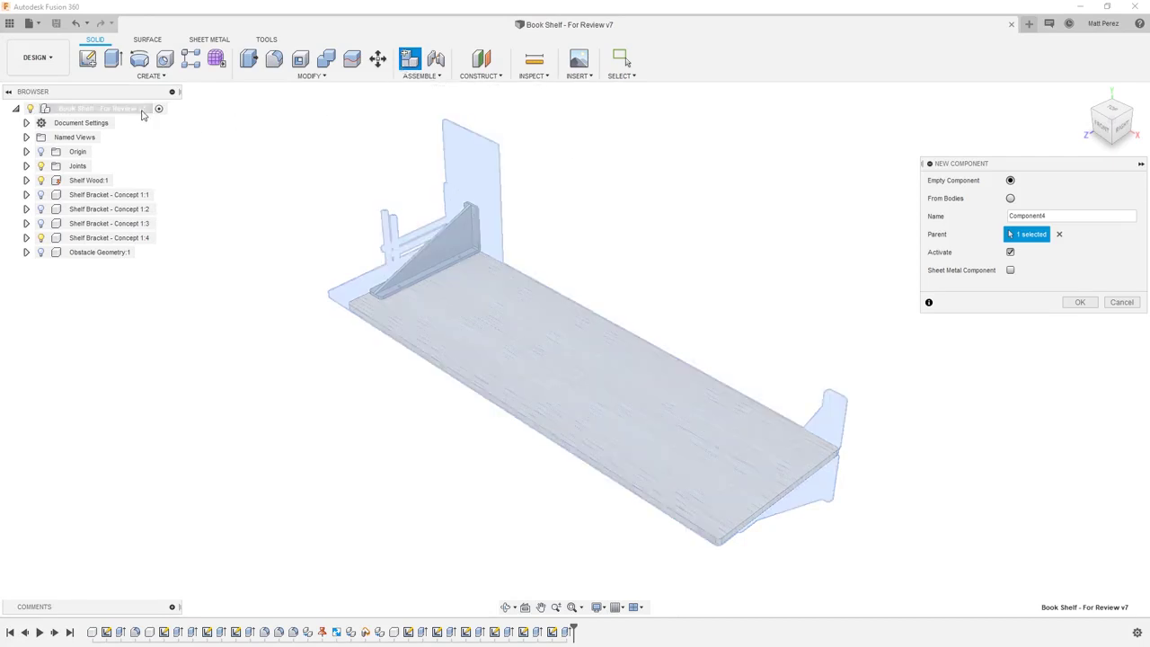
pyautogui.click(142, 110)
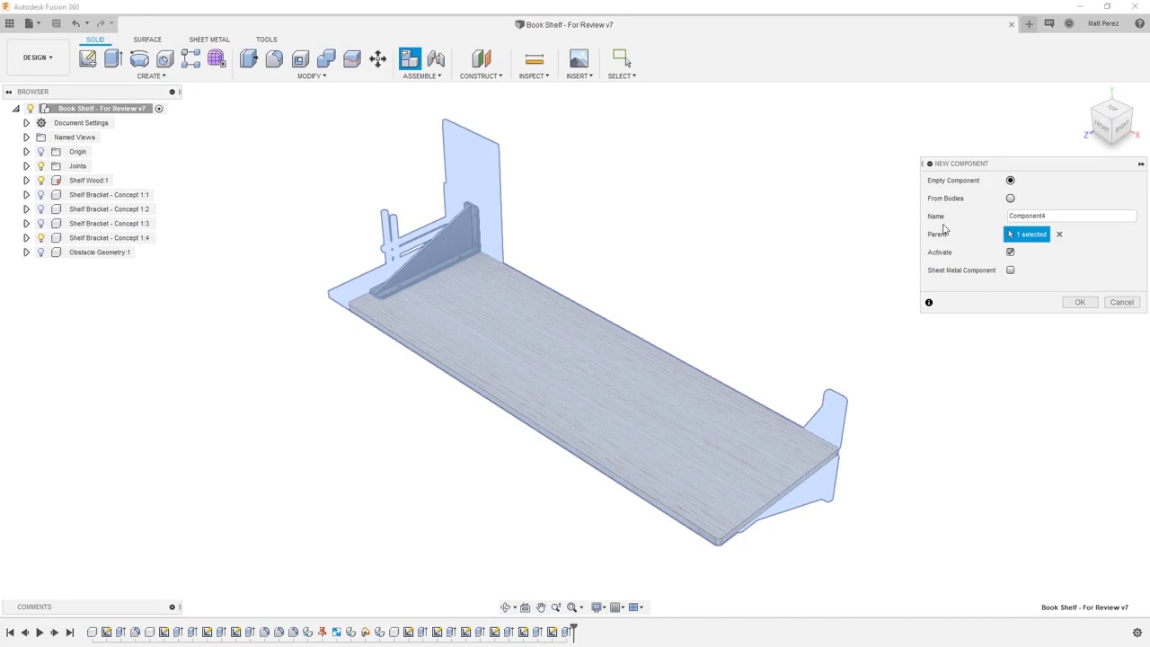
pyautogui.moveTo(1054, 218); pyautogui.dragTo(989, 222)
pyautogui.write('F')
pyautogui.click(1078, 308)
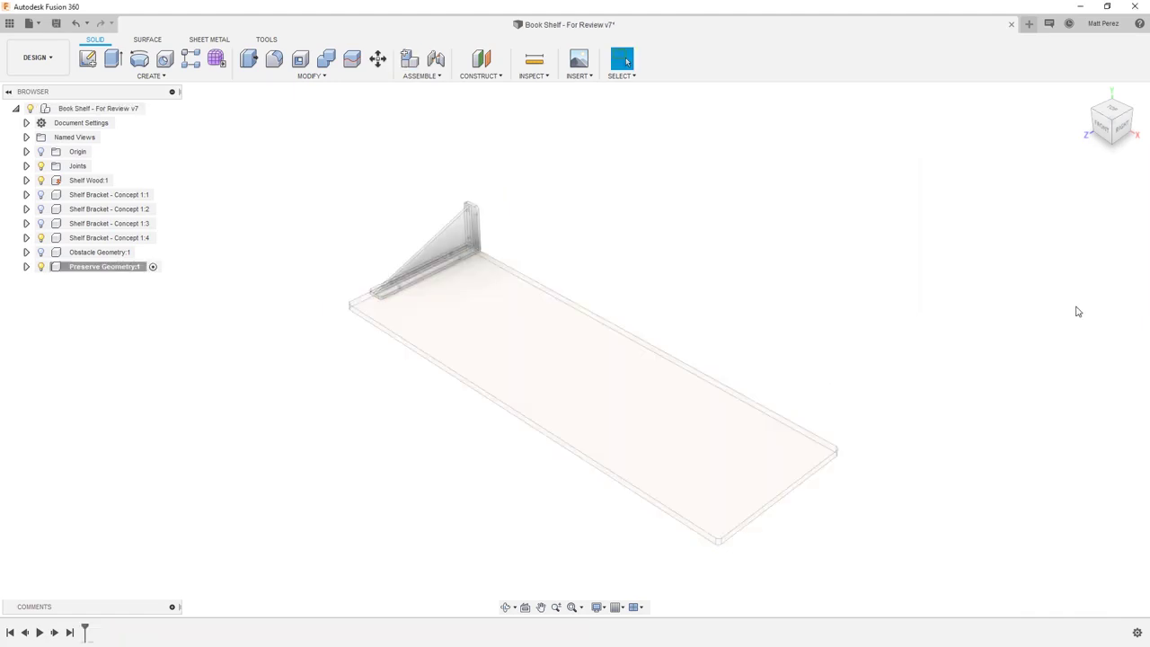
# Step: Hide the Shelf Wood component and create a sketch on the back mounting face of the remaining bracket
pyautogui.click(40, 181)
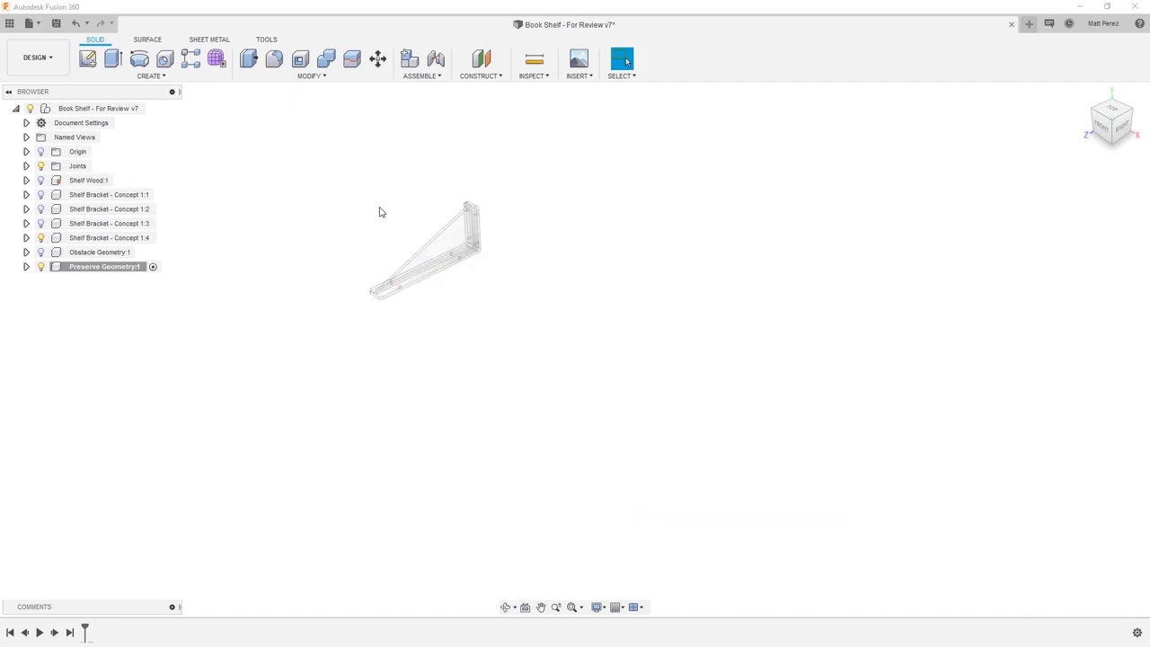
pyautogui.keyDown('shift'); pyautogui.moveTo(507, 252); pyautogui.dragTo(439, 279, button='middle'); pyautogui.keyUp('shift')
pyautogui.scroll(5, 480, 266)
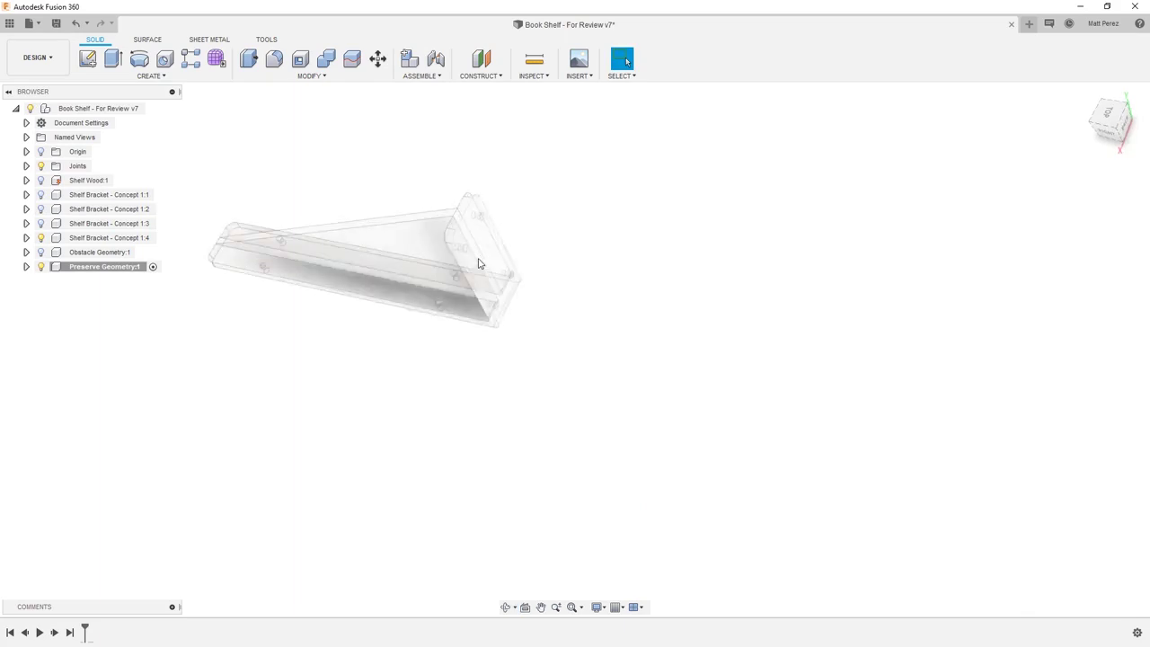
pyautogui.scroll(2, 480, 263)
pyautogui.click(489, 244)
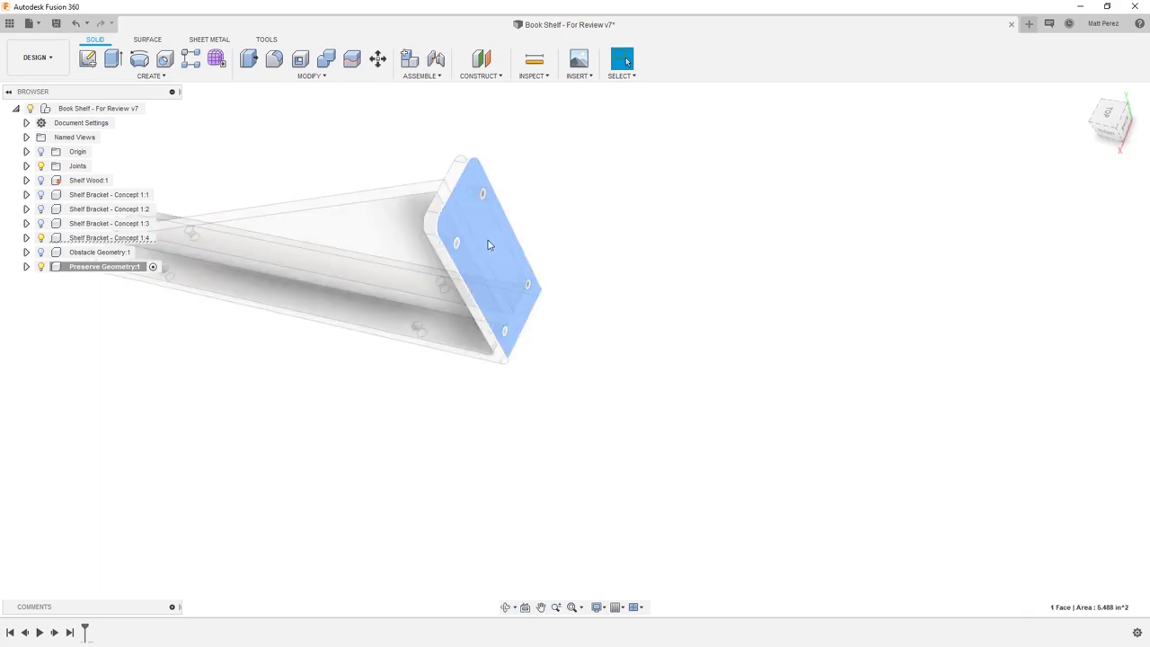
pyautogui.rightClick(492, 243)
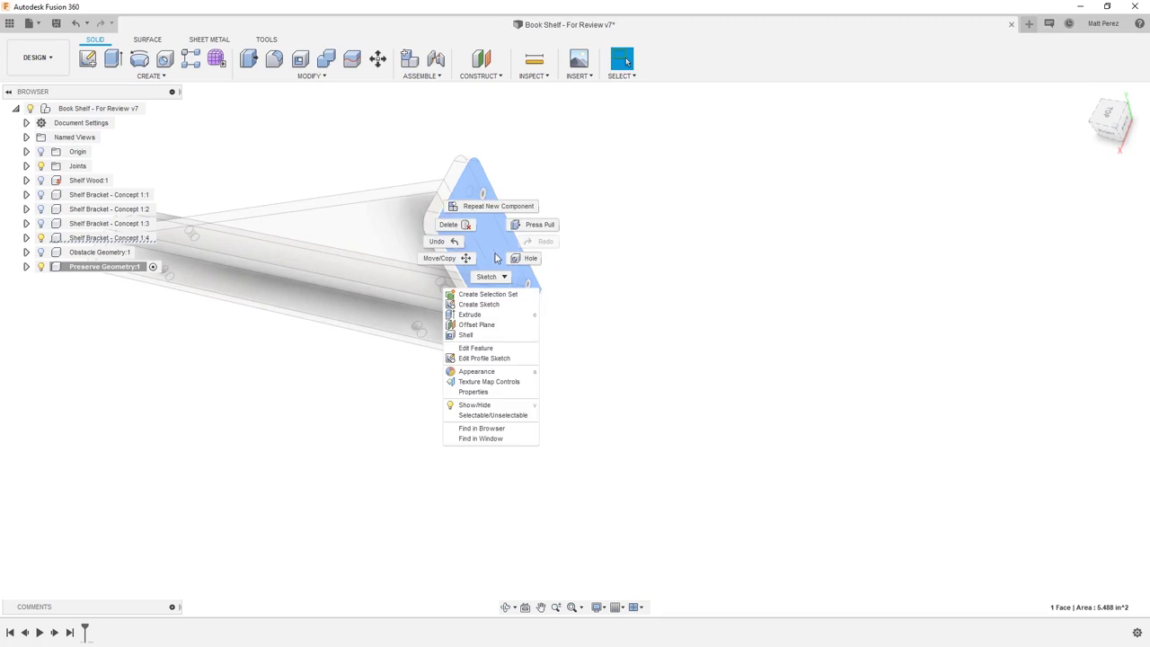
pyautogui.click(493, 307)
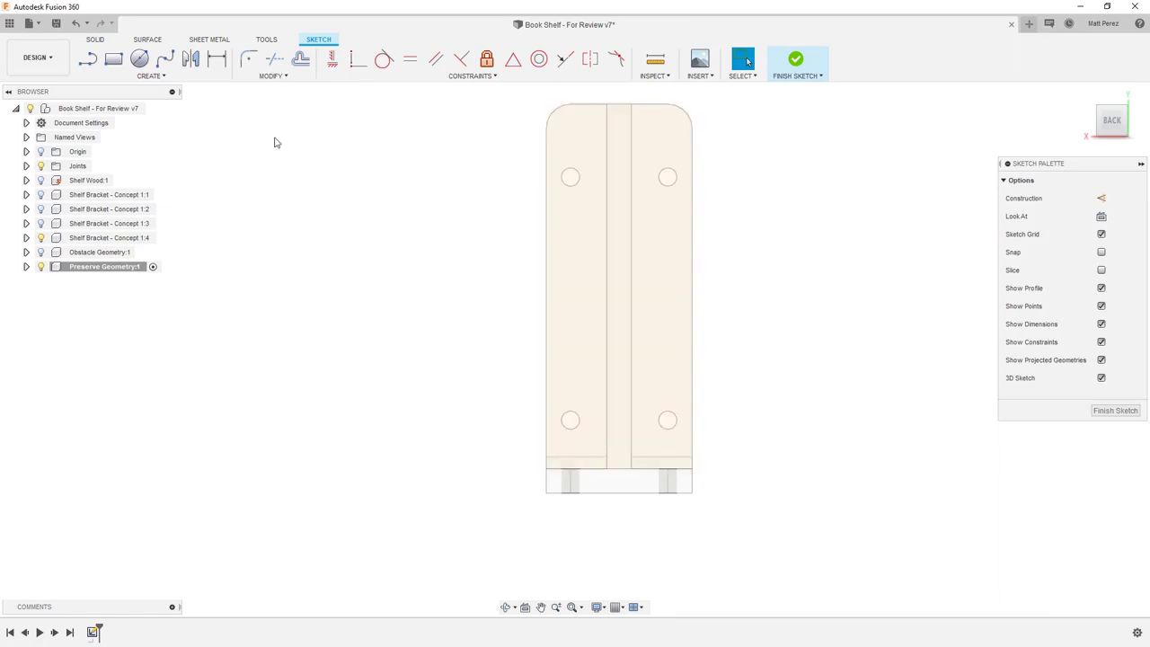
# Step: Draw a center to center slot between the upper two mounting holes, with an end radius of about 0.45 in
pyautogui.click(158, 80)
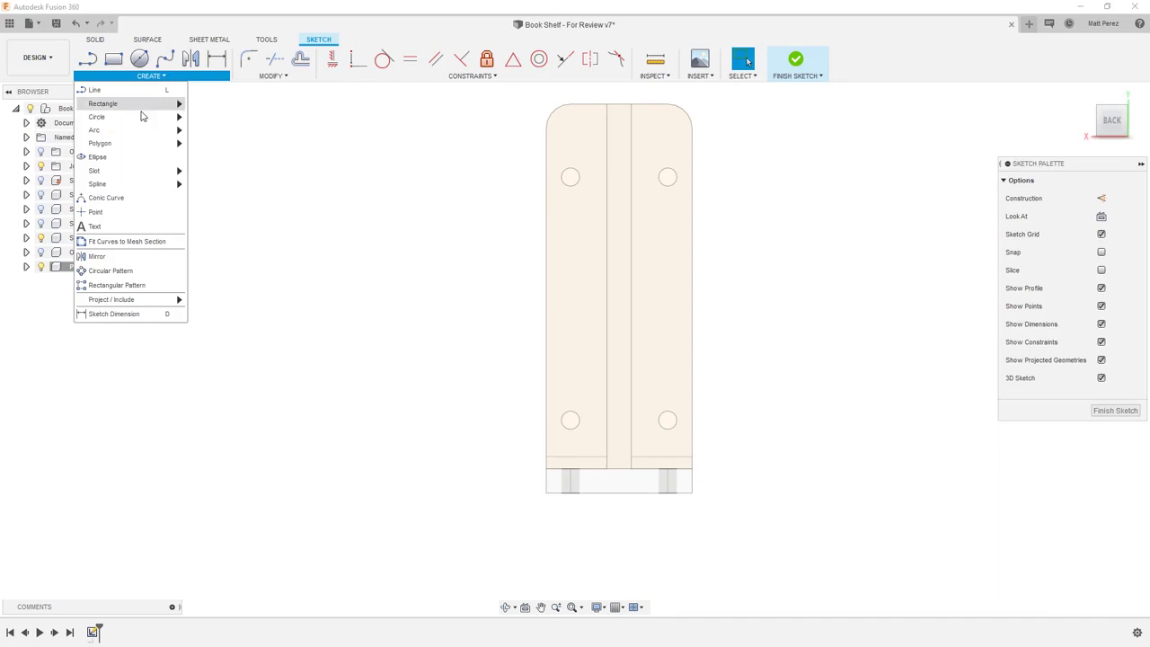
pyautogui.moveTo(126, 173)
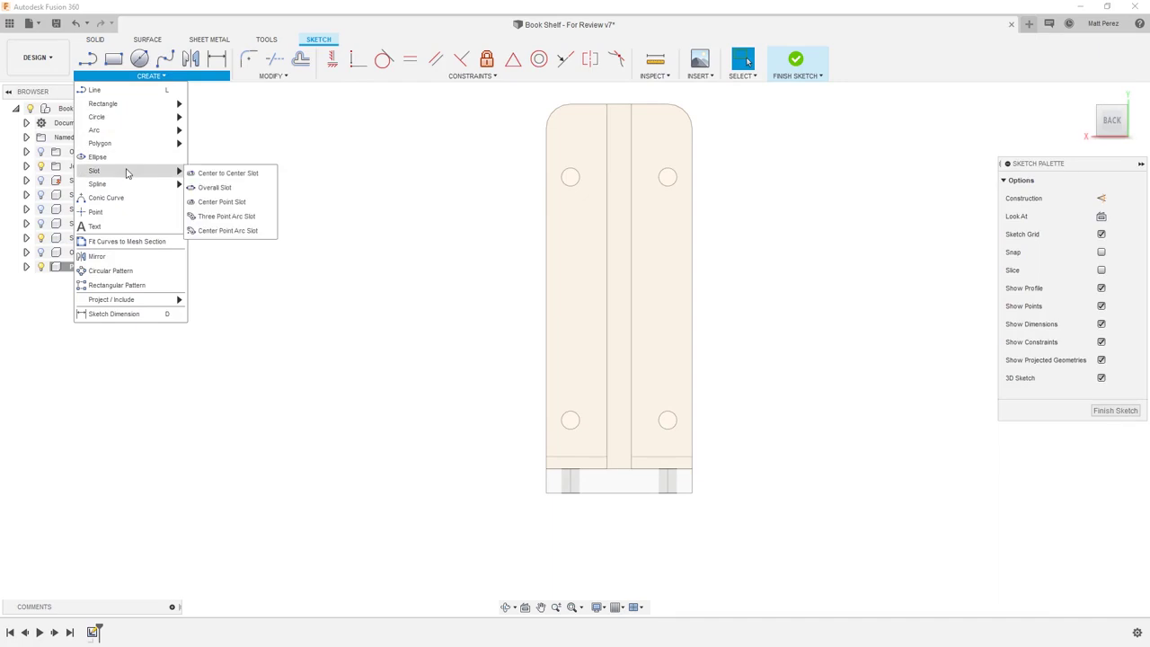
pyautogui.click(225, 173)
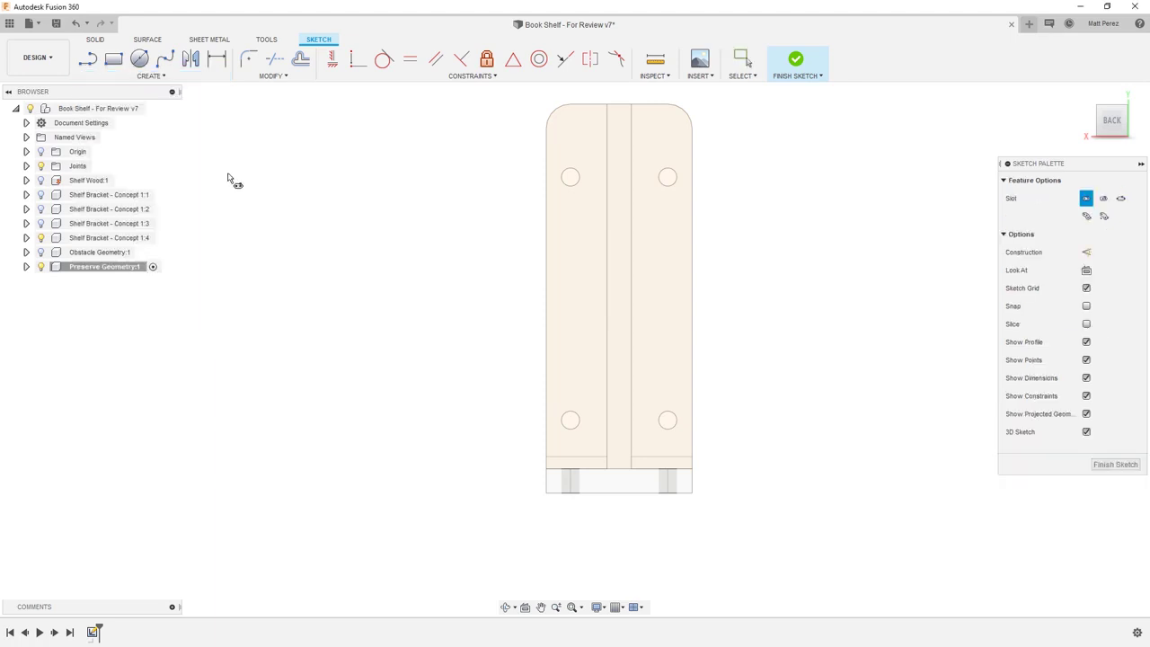
pyautogui.click(571, 178)
pyautogui.click(670, 182)
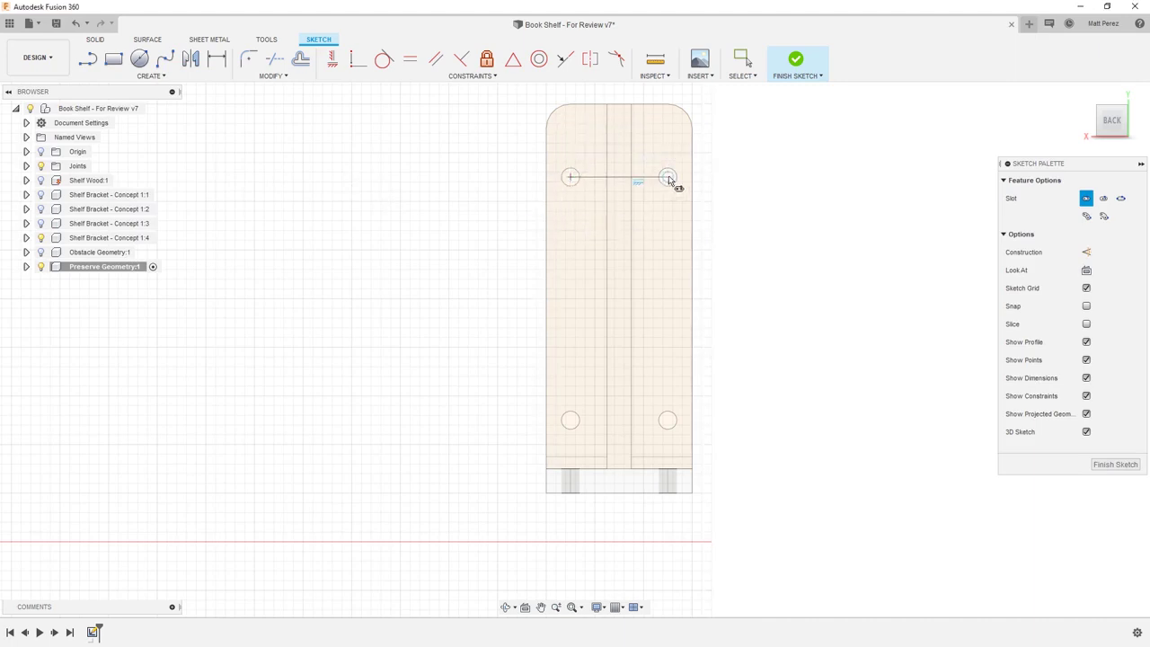
pyautogui.click(682, 222)
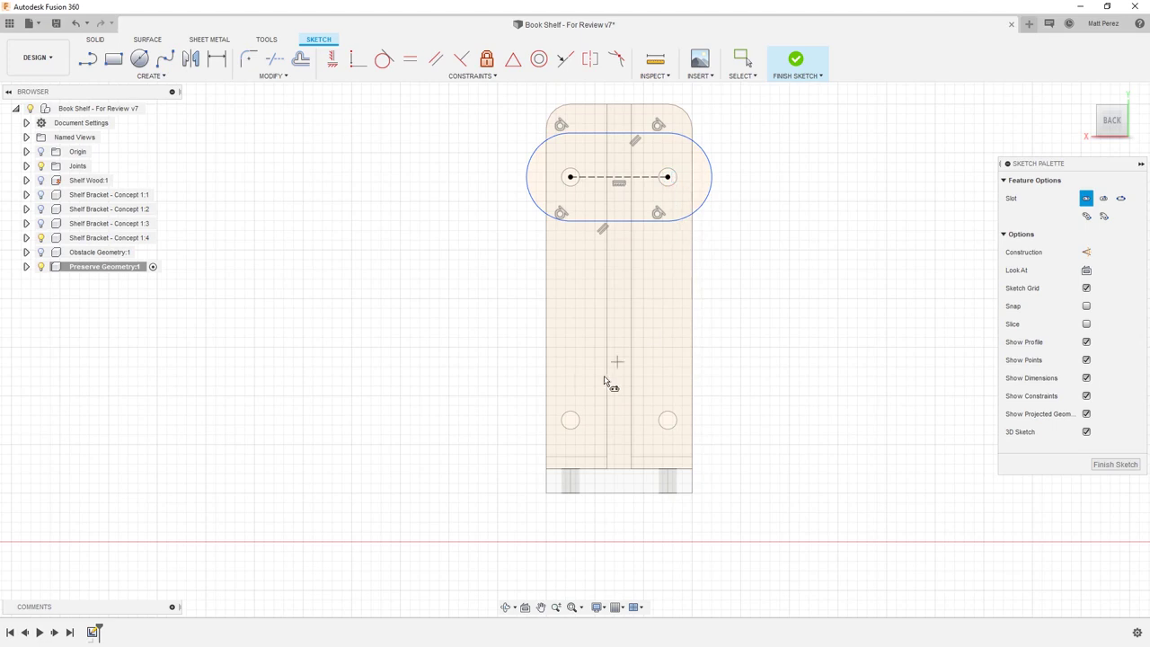
# Step: Draw a second center to center slot between the lower two mounting holes, with an end radius of about 0.32 in
pyautogui.click(570, 420)
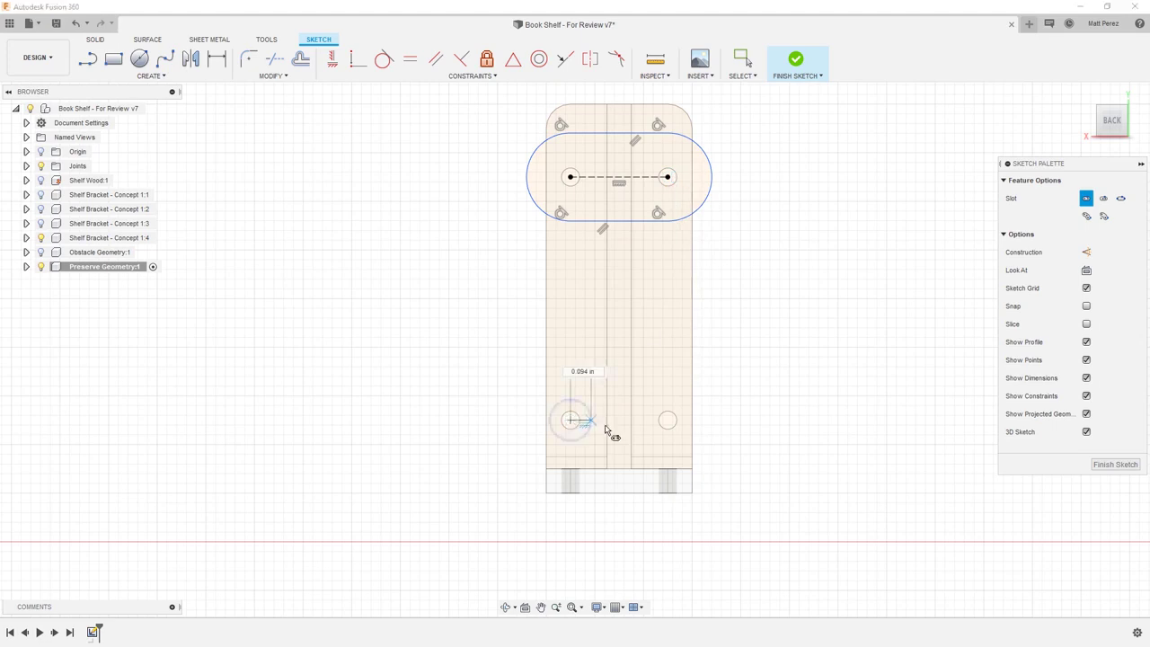
pyautogui.click(667, 419)
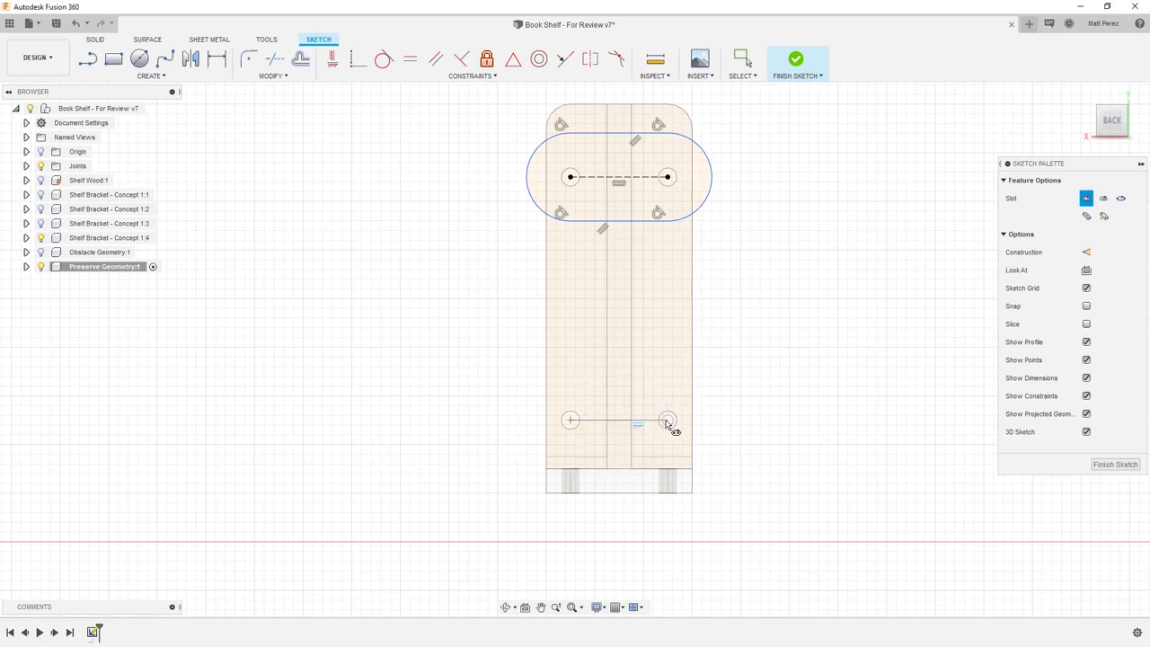
pyautogui.click(716, 392)
pyautogui.press('Escape')
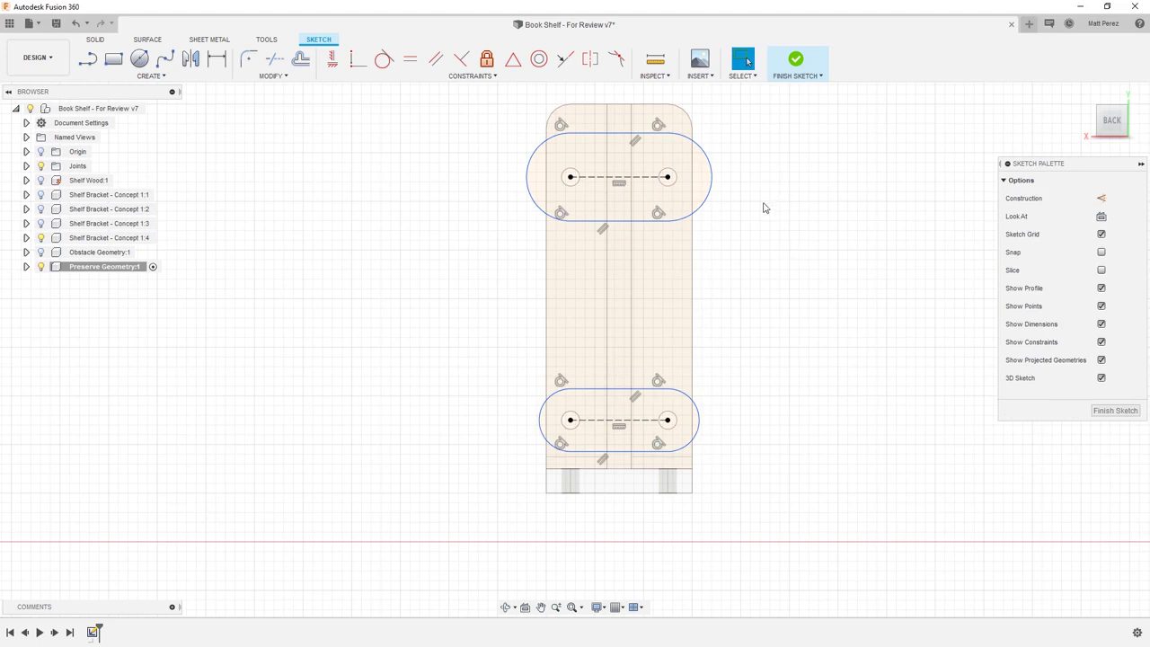
# Step: Make one end arc of each slot tangent to the bracket's side edge and finish the sketch
pyautogui.click(707, 160)
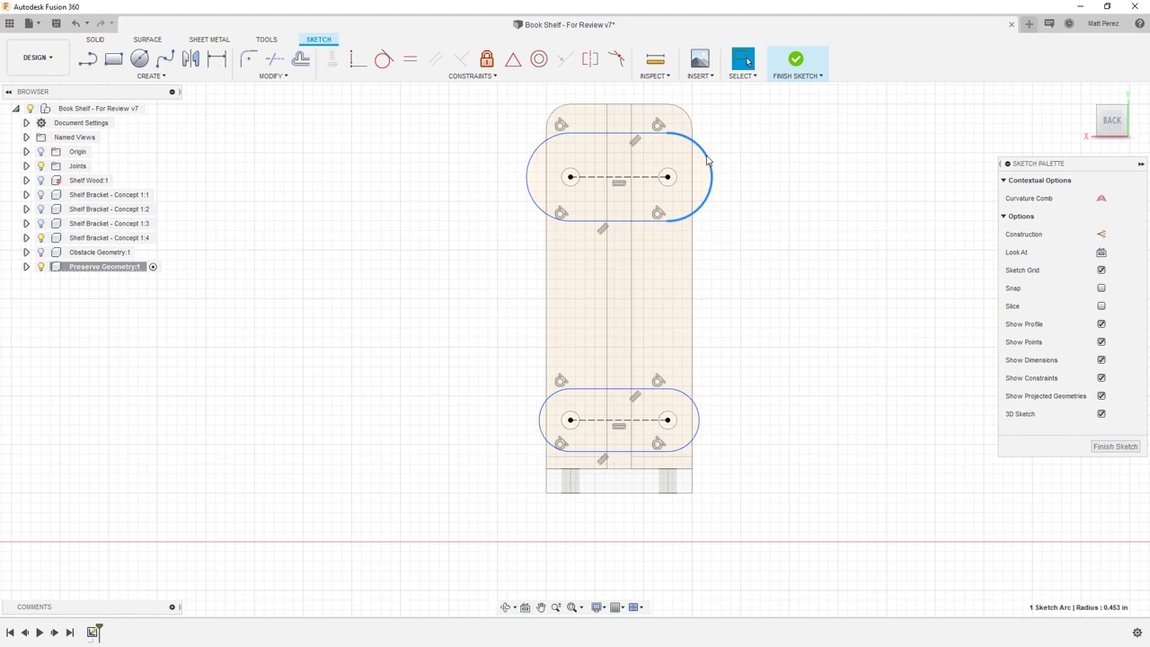
pyautogui.click(694, 238)
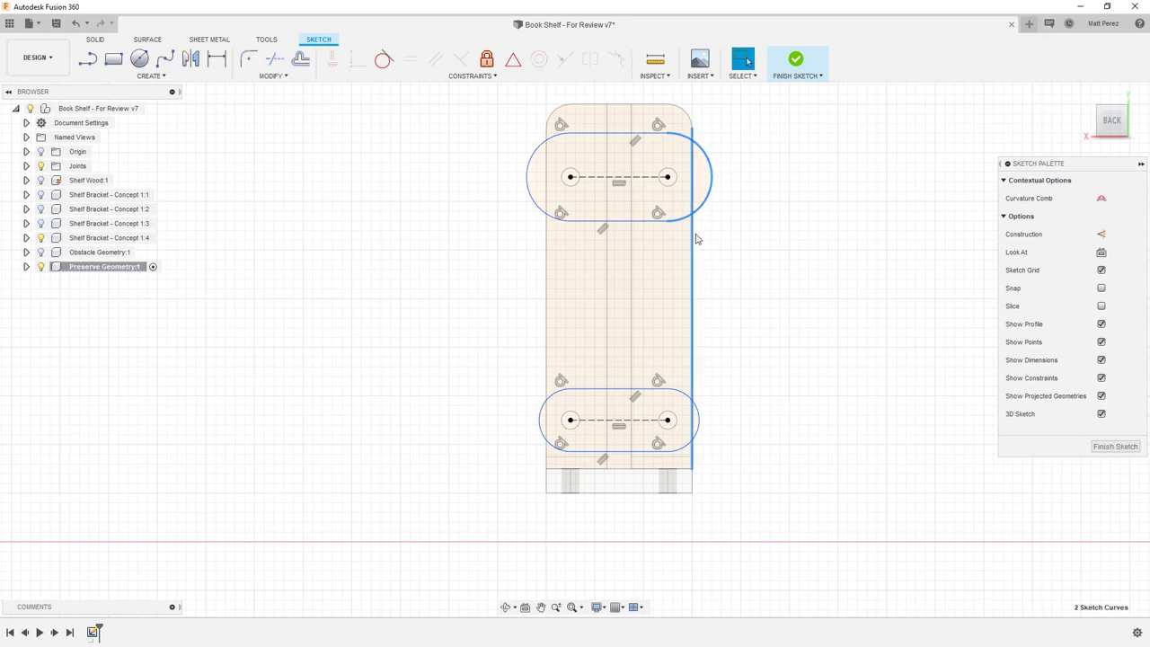
pyautogui.click(384, 65)
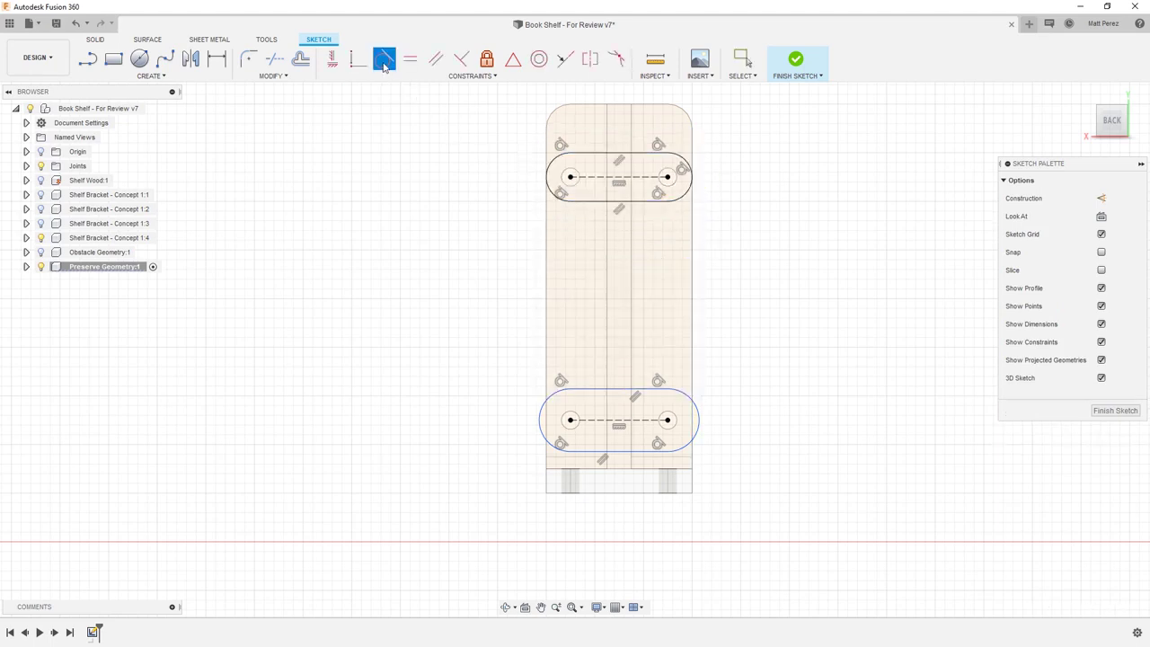
pyautogui.click(699, 420)
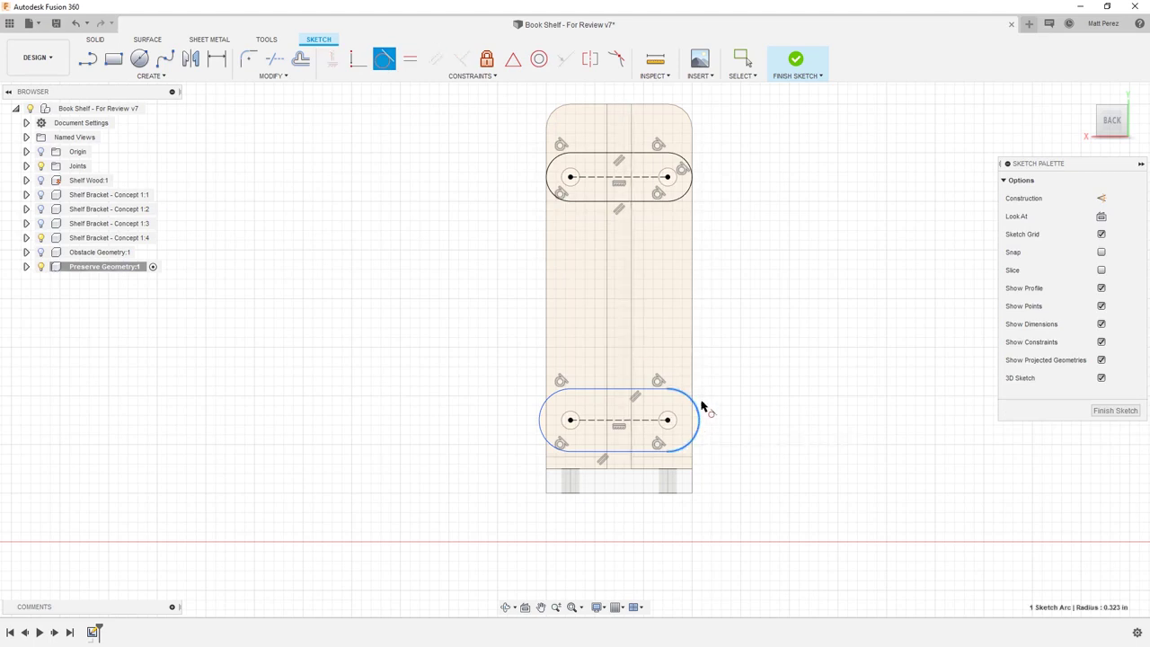
pyautogui.click(692, 386)
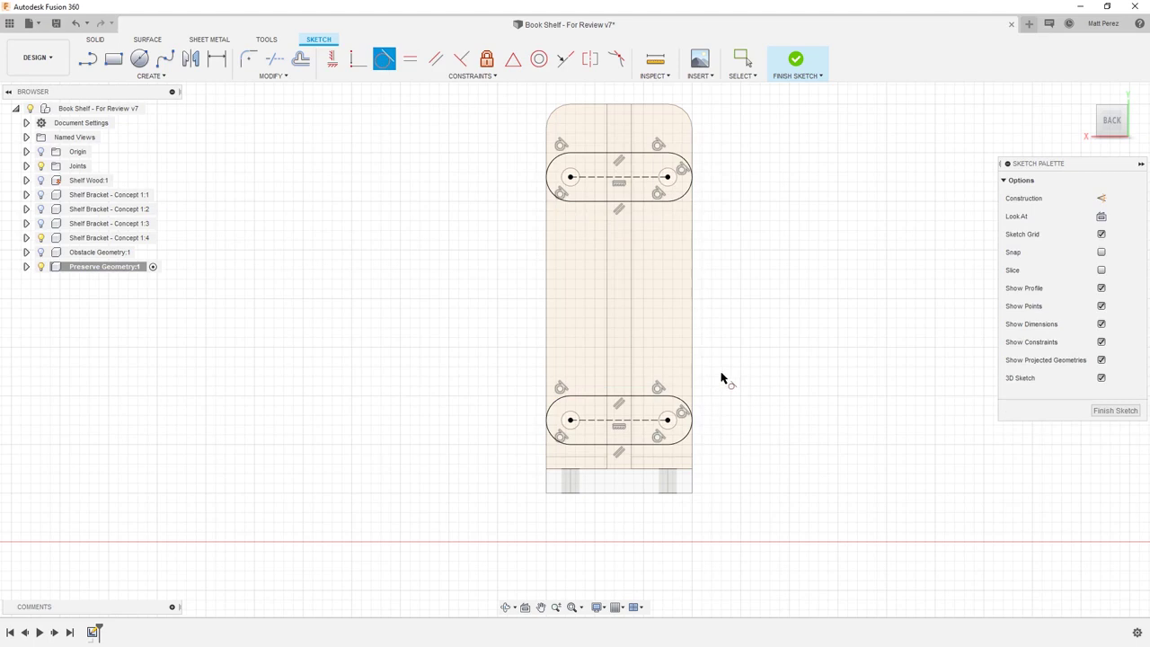
pyautogui.press('Escape')
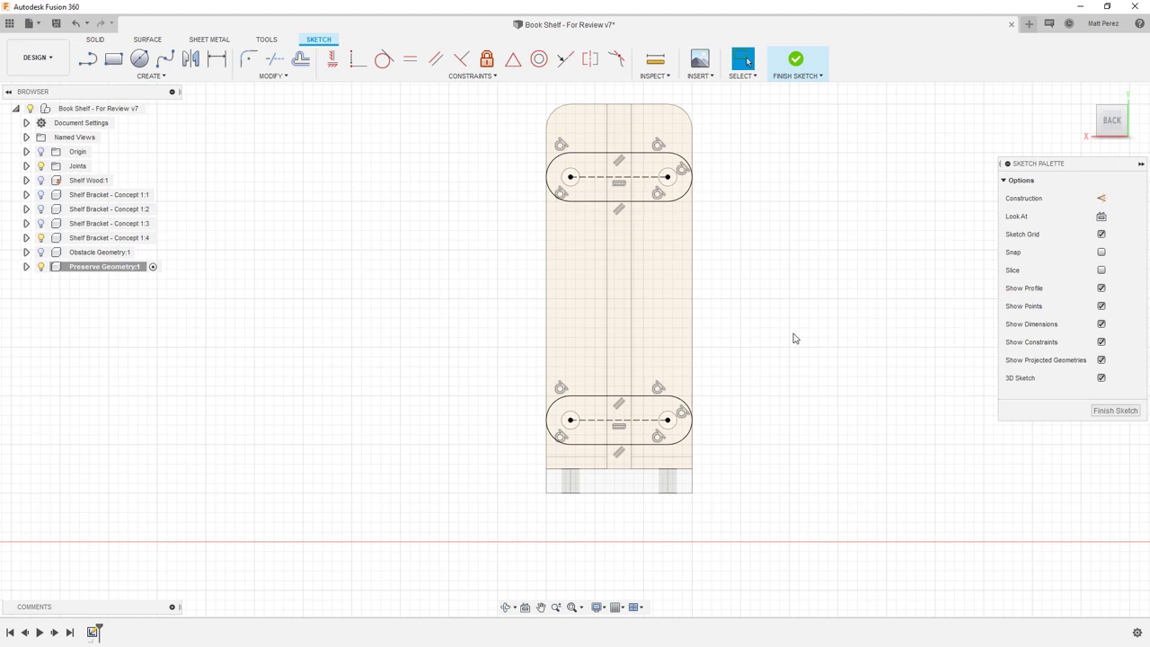
pyautogui.click(795, 59)
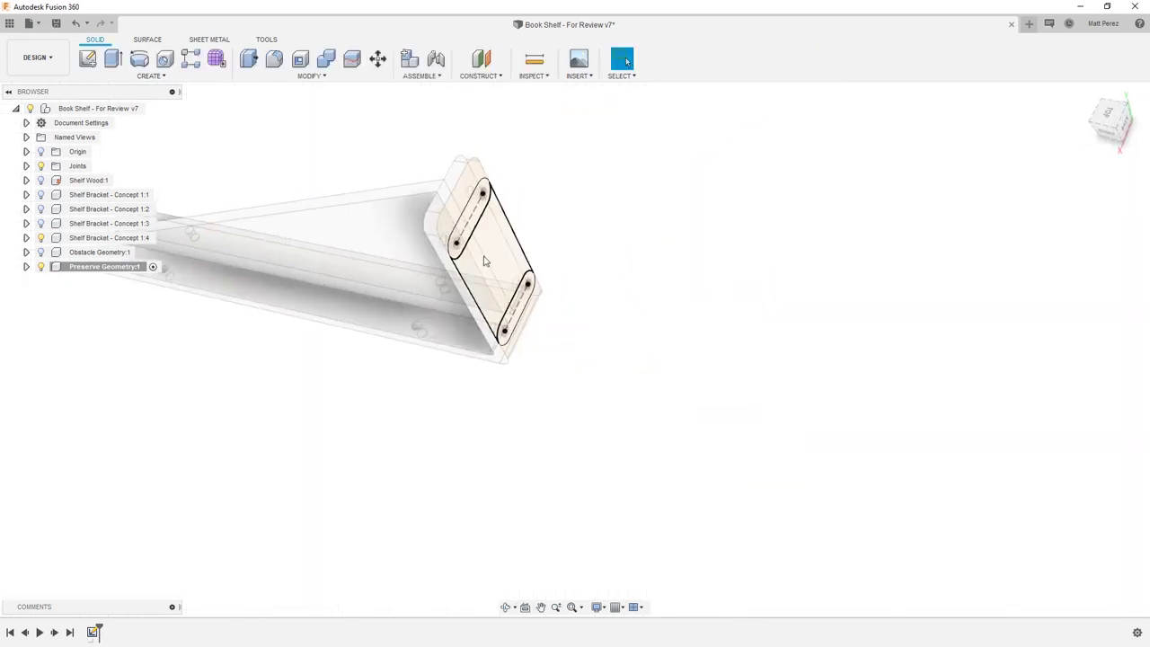
# Step: Extrude both slot profiles, excluding the holes, by -0.25 in into the bracket plate as new bodies
pyautogui.scroll(5, 484, 261)
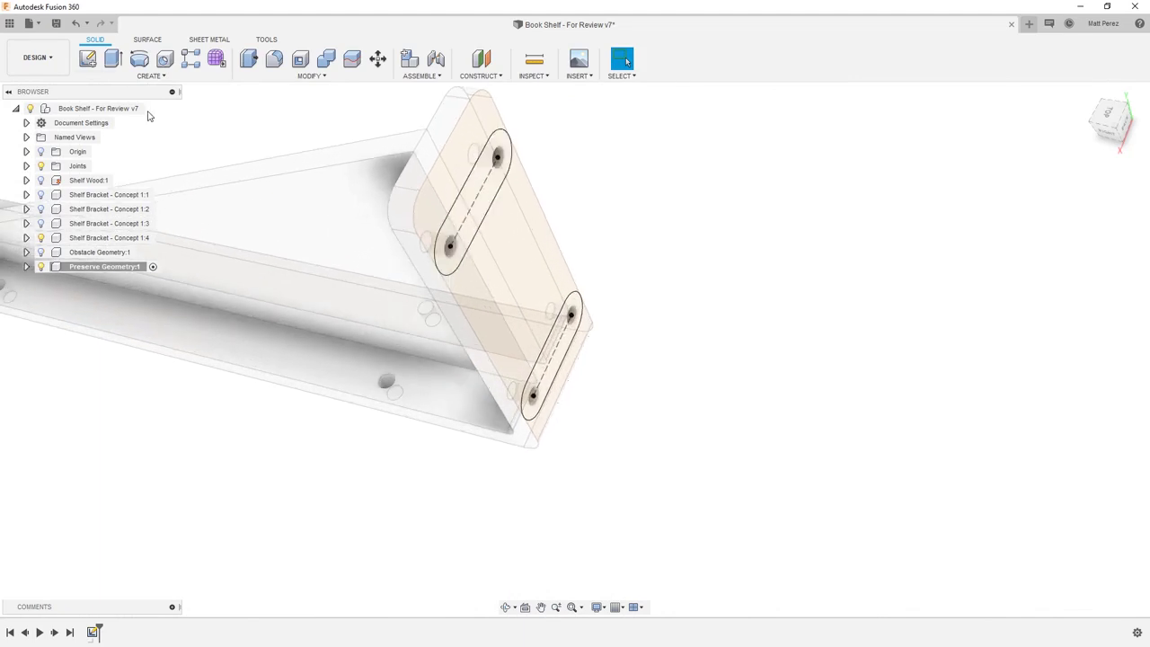
pyautogui.press('e')
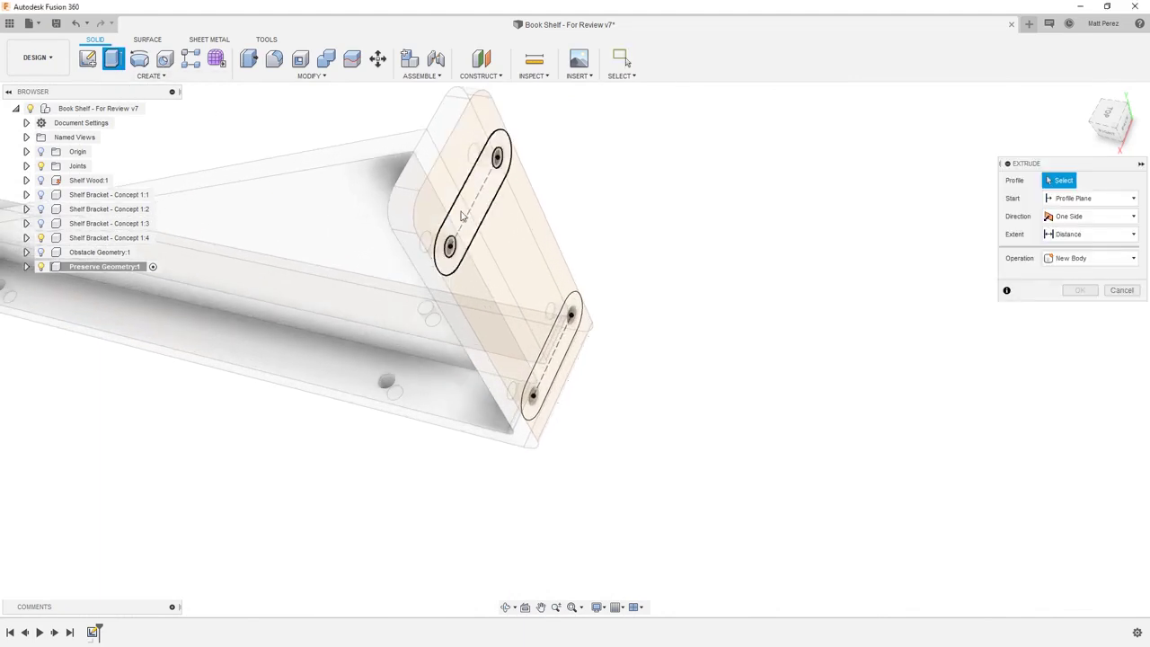
pyautogui.click(462, 216)
pyautogui.click(552, 356)
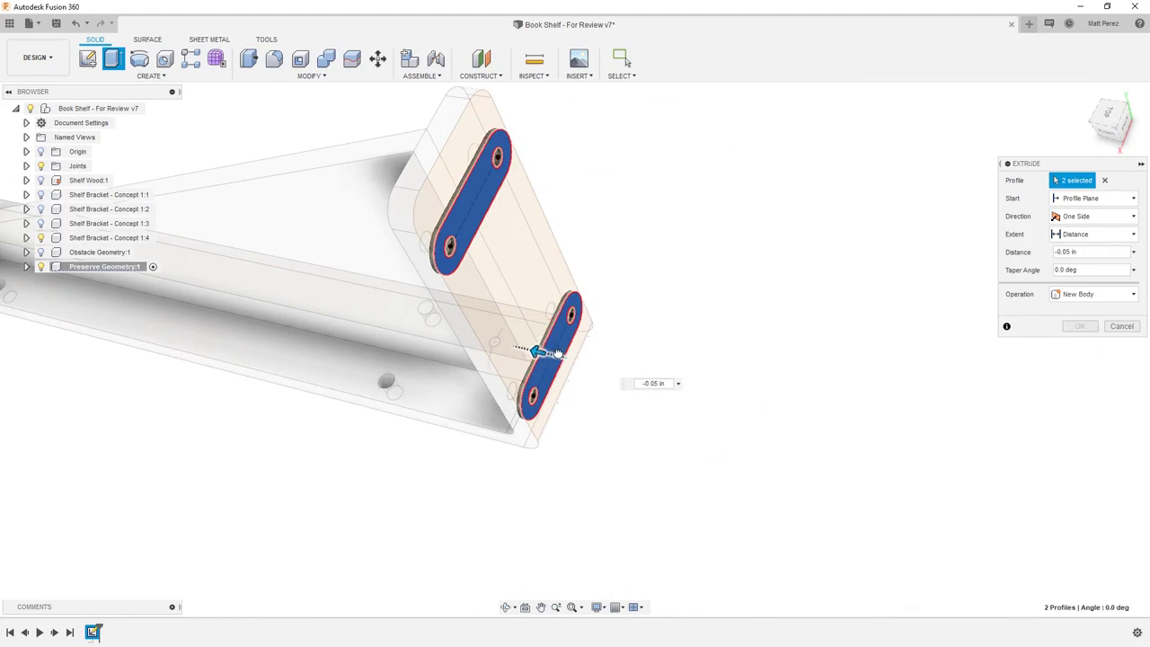
pyautogui.moveTo(554, 353); pyautogui.dragTo(521, 348)
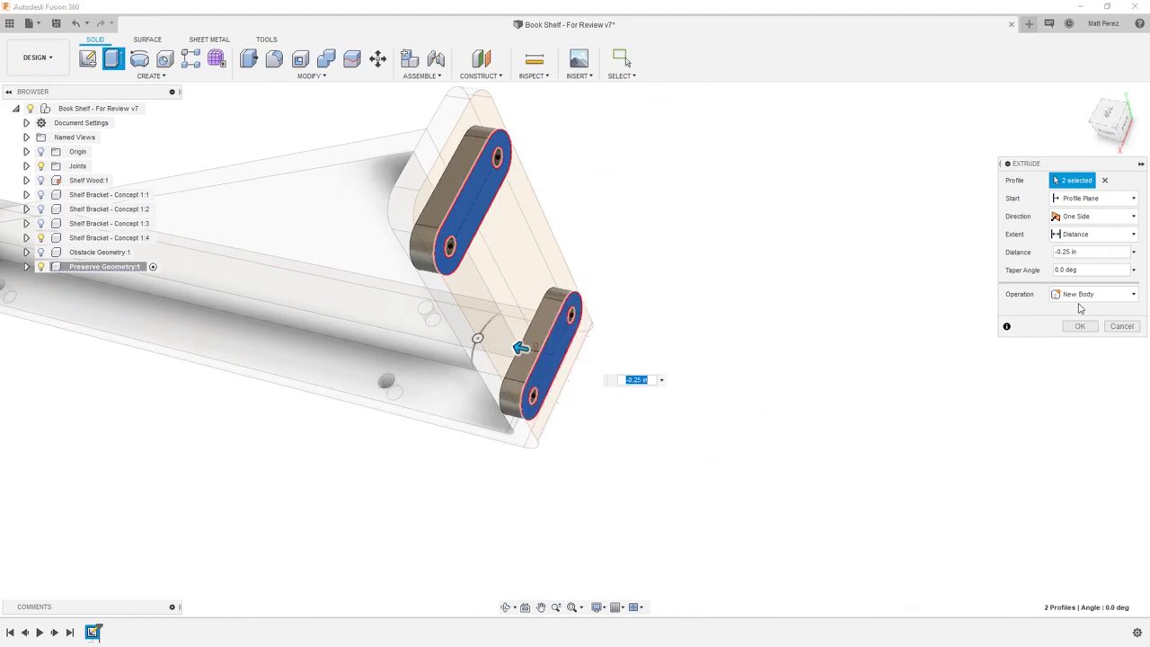
pyautogui.click(1083, 326)
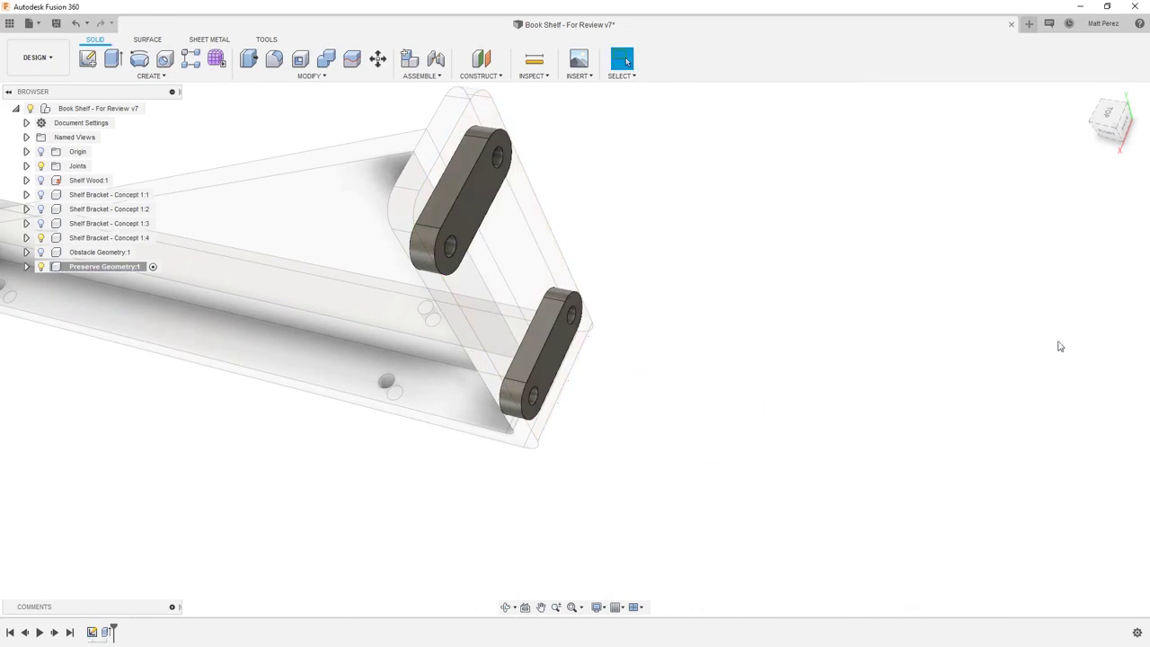
# Step: Expand the Preserve Geometry component's bodies and check which slot pad Body1 and Body2 each refer to
pyautogui.keyDown('shift'); pyautogui.moveTo(1060, 346); pyautogui.dragTo(790, 377, button='middle'); pyautogui.keyUp('shift')
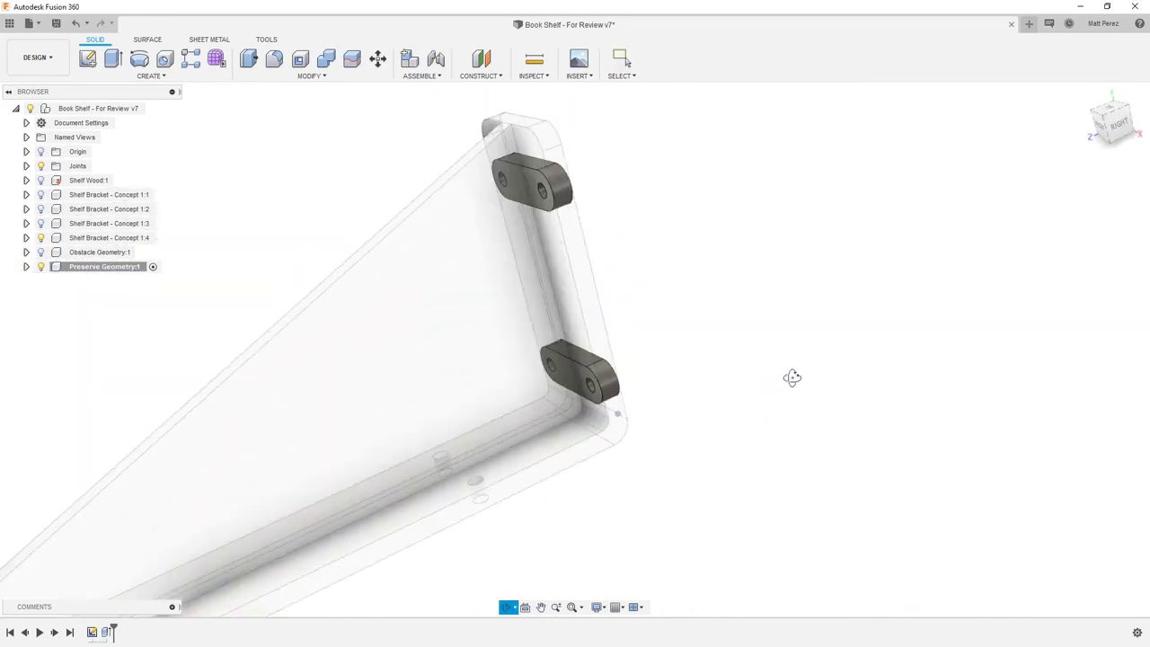
pyautogui.click(26, 266)
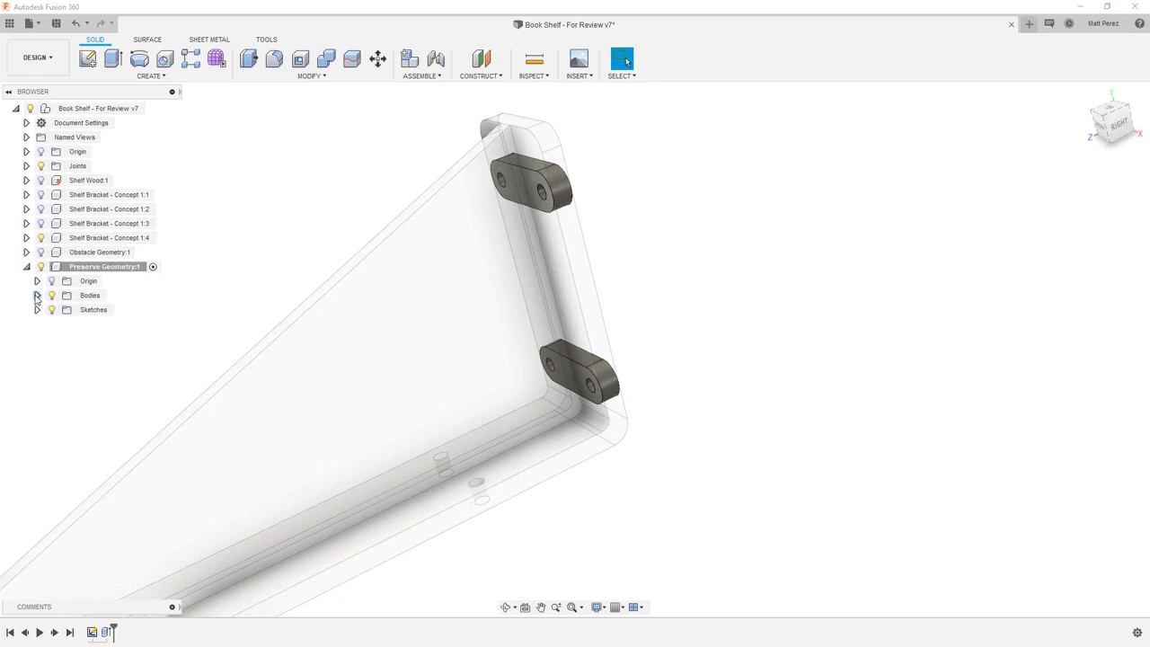
pyautogui.click(37, 294)
pyautogui.click(101, 310)
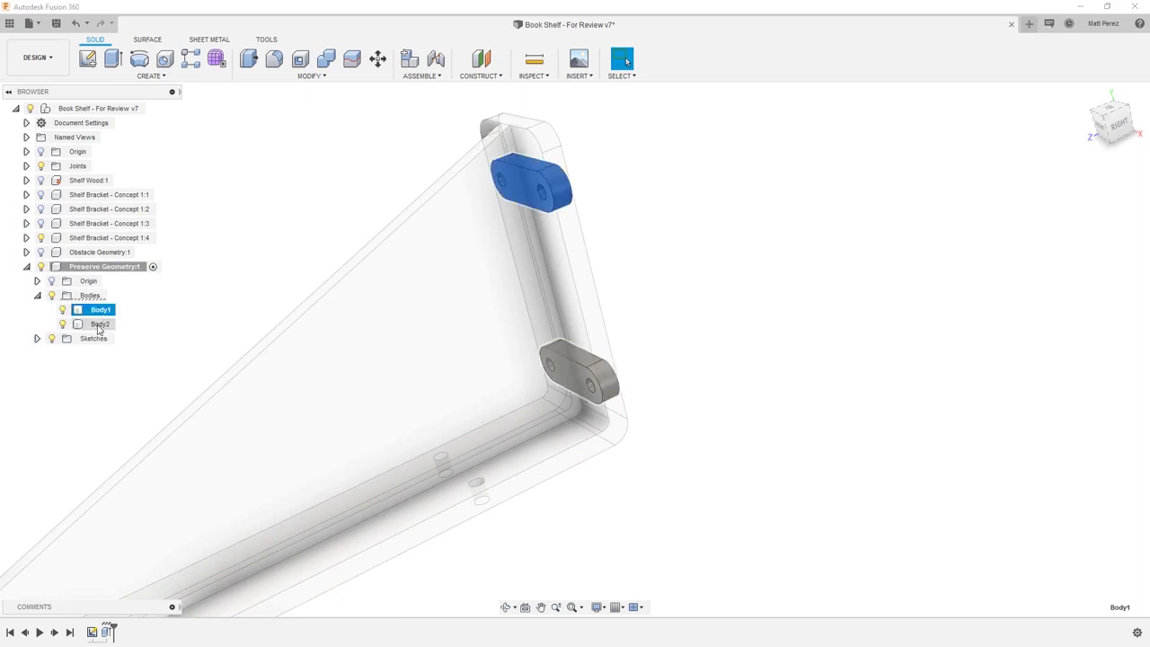
pyautogui.click(100, 325)
pyautogui.click(620, 476)
pyautogui.scroll(-2, 651, 449)
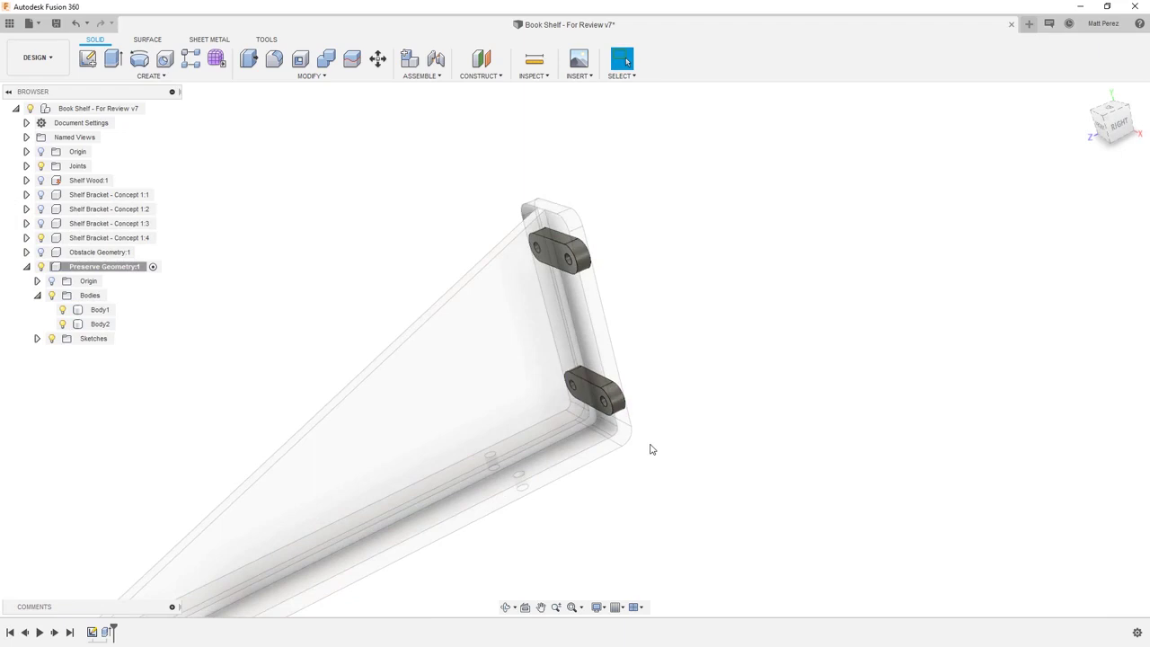
# Step: Create a sketch on the long bottom face of the bracket
pyautogui.keyDown('shift'); pyautogui.moveTo(652, 449); pyautogui.dragTo(665, 352, button='middle'); pyautogui.keyUp('shift')
pyautogui.moveTo(561, 350); pyautogui.dragTo(620, 367, button='middle')
pyautogui.press('Escape')
pyautogui.click(624, 370)
pyautogui.rightClick(627, 371)
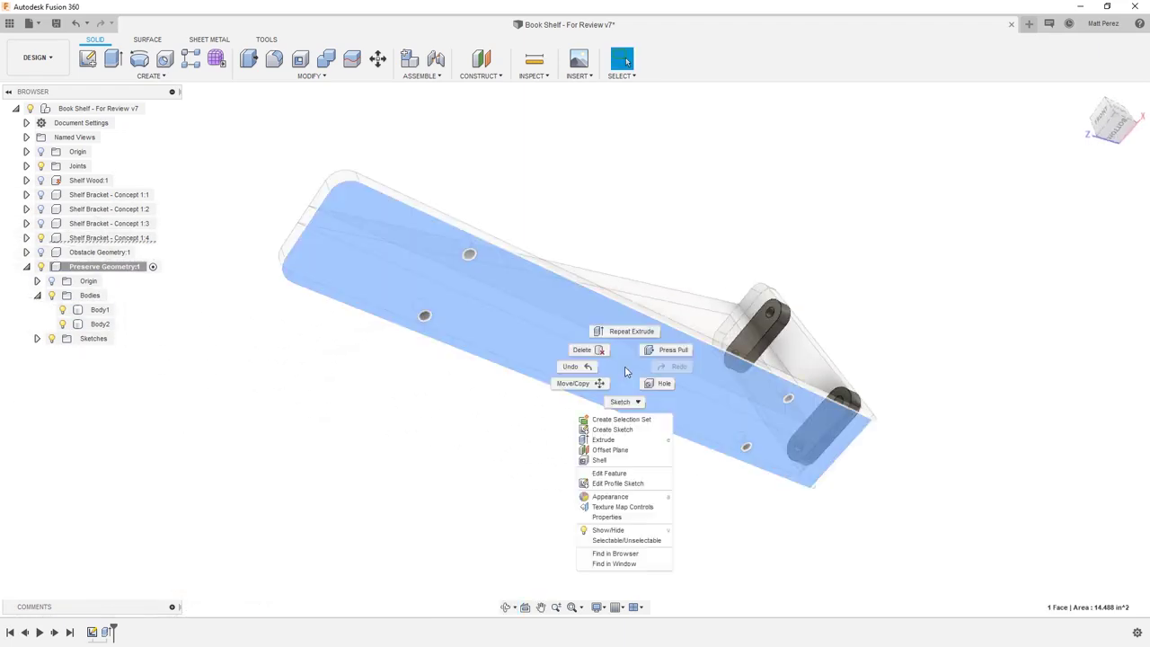
pyautogui.click(611, 430)
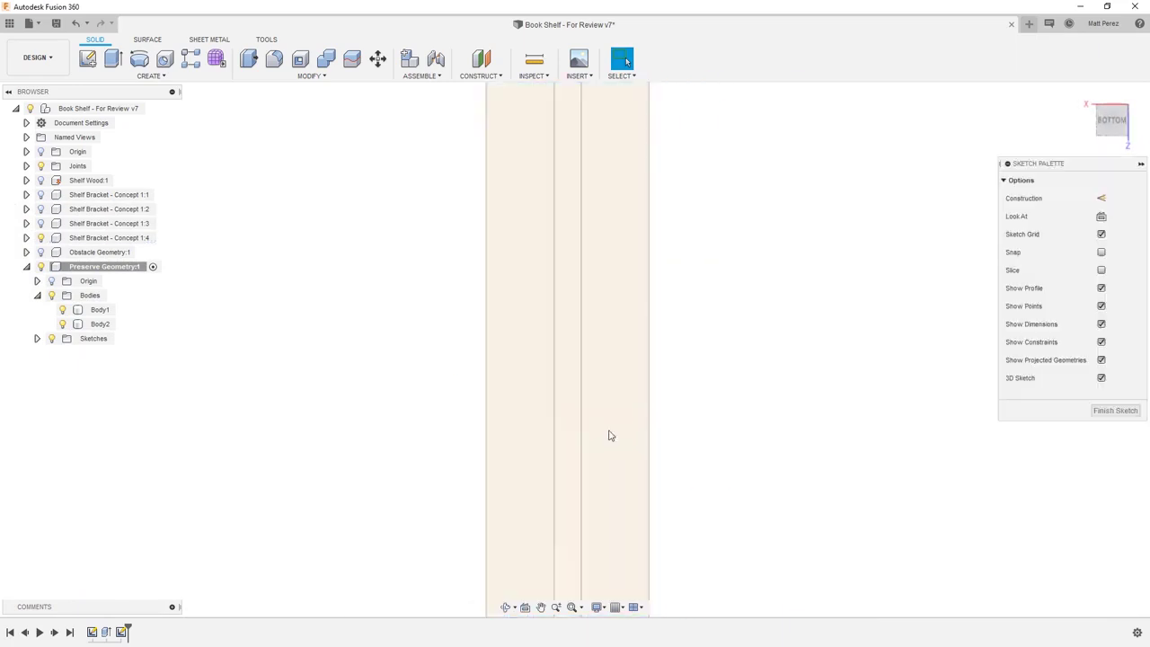
# Step: Sketch a center-to-center slot around each pair of mounting holes on the bracket's bottom face, about 1.11 in and 0.83 in wide
pyautogui.click(170, 79)
pyautogui.moveTo(115, 176)
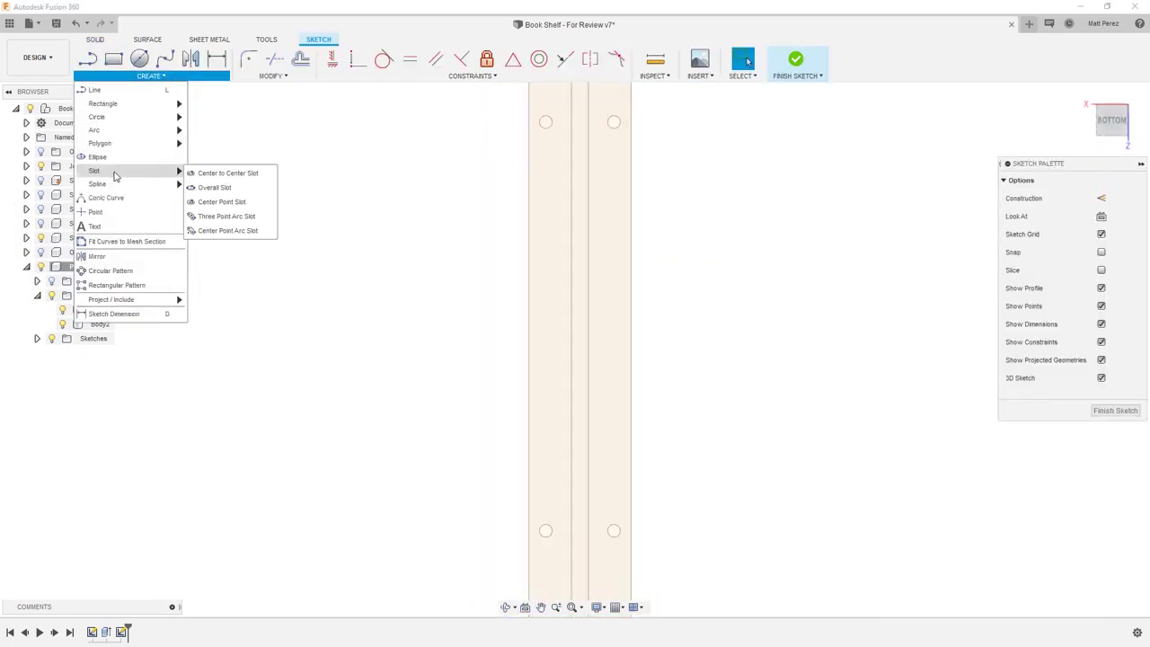
pyautogui.click(211, 175)
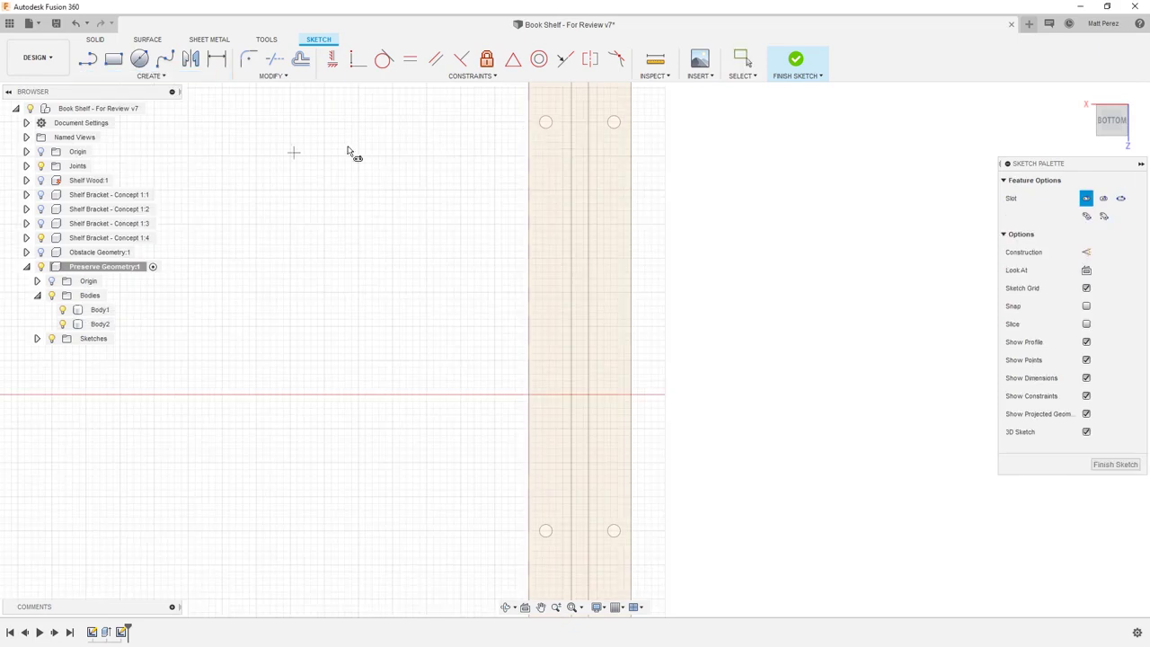
pyautogui.click(545, 121)
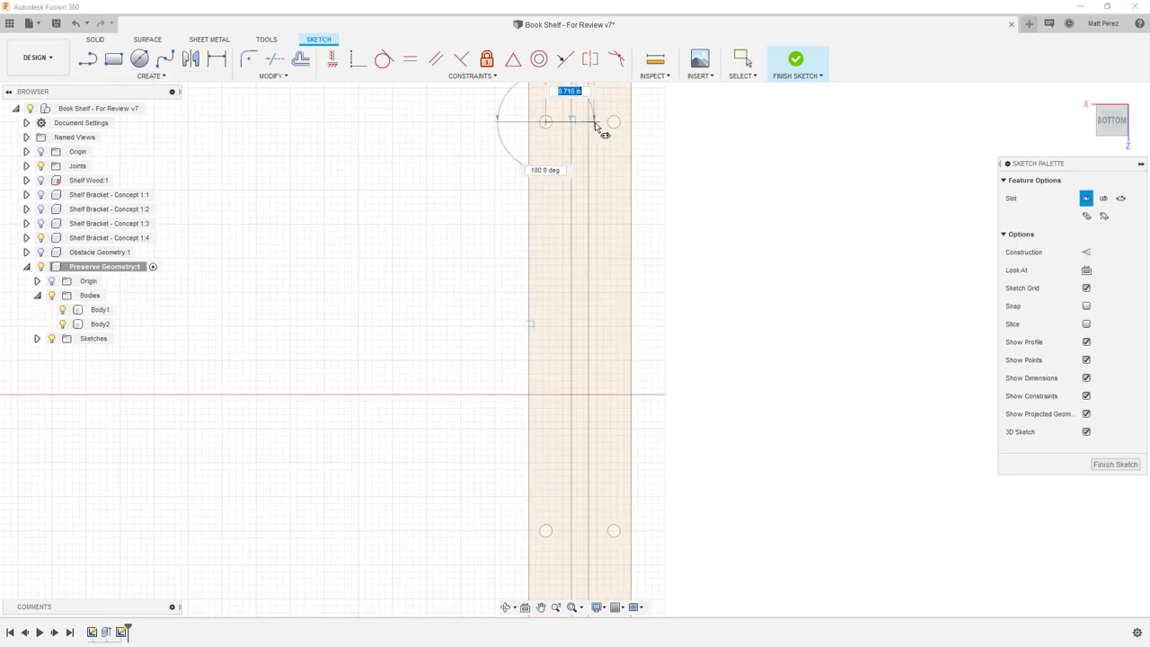
pyautogui.click(614, 121)
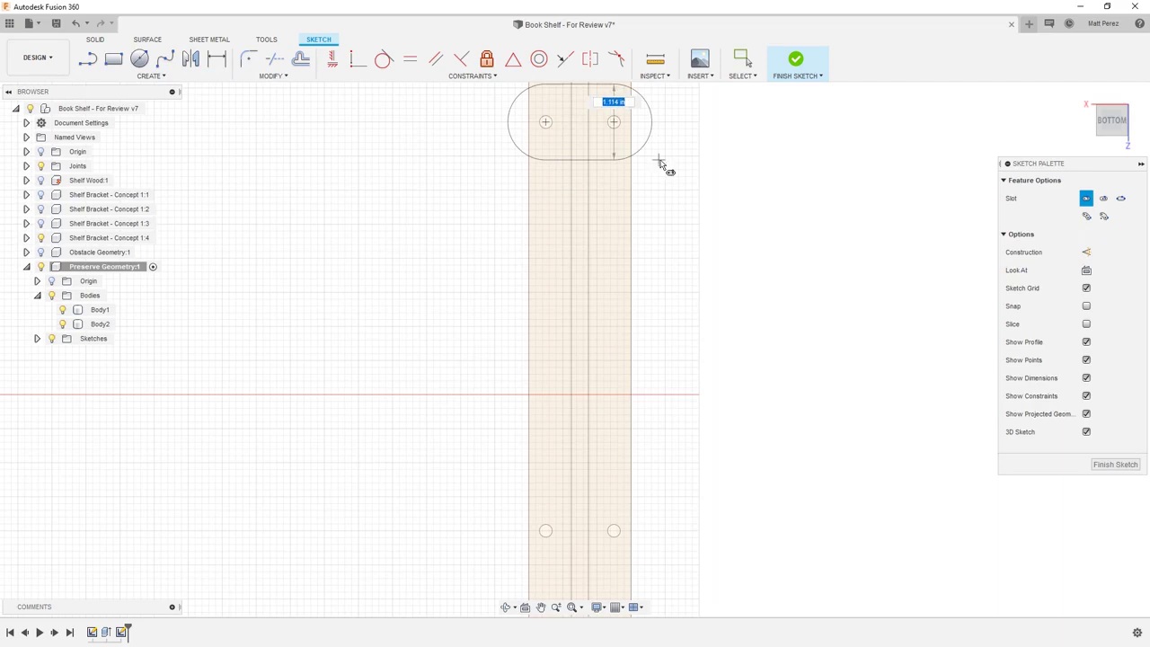
pyautogui.click(661, 164)
pyautogui.click(546, 531)
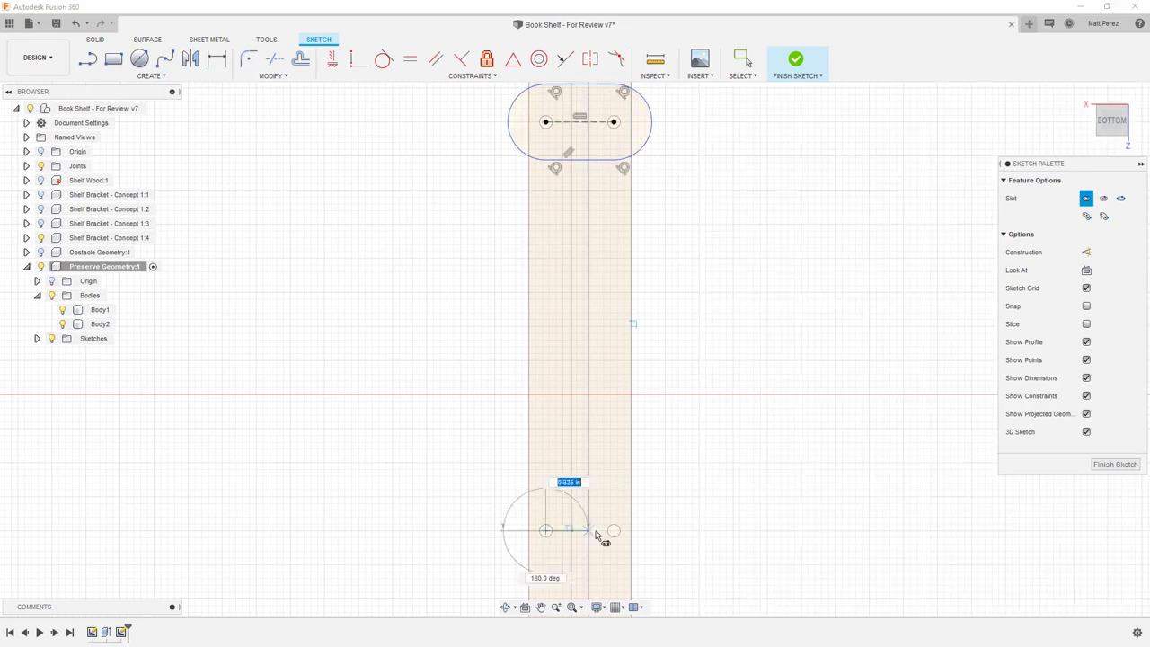
pyautogui.click(614, 531)
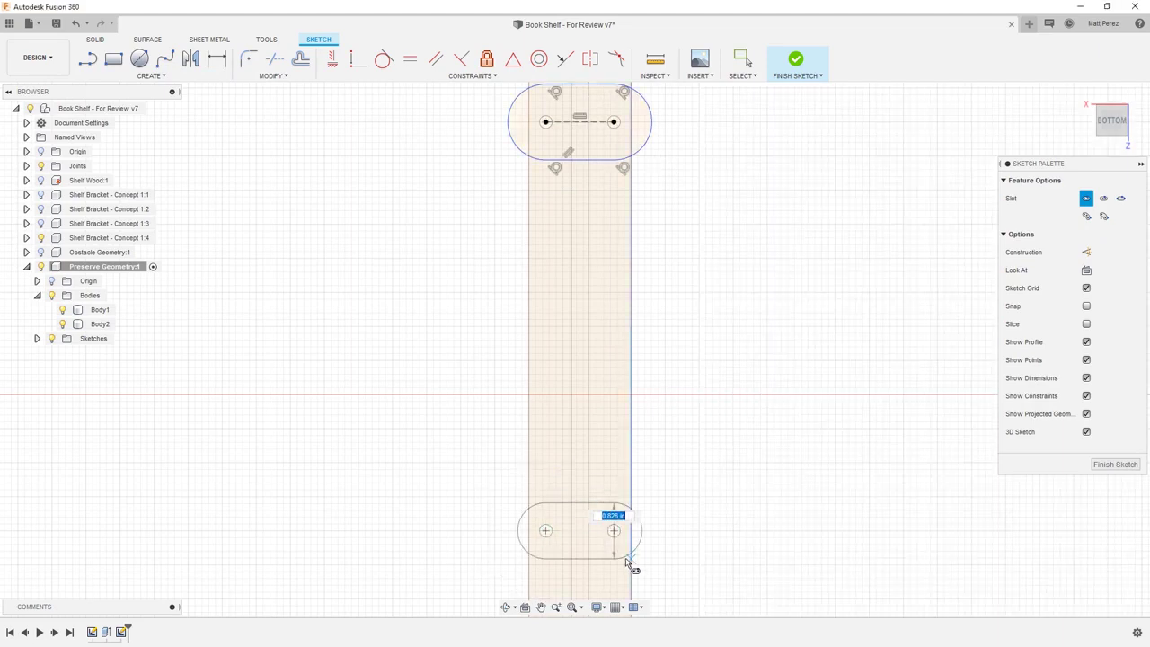
pyautogui.click(626, 562)
# Step: Make an end arc of both bottom-face slots tangent to the bracket's side edge and finish the sketch
pyautogui.click(383, 59)
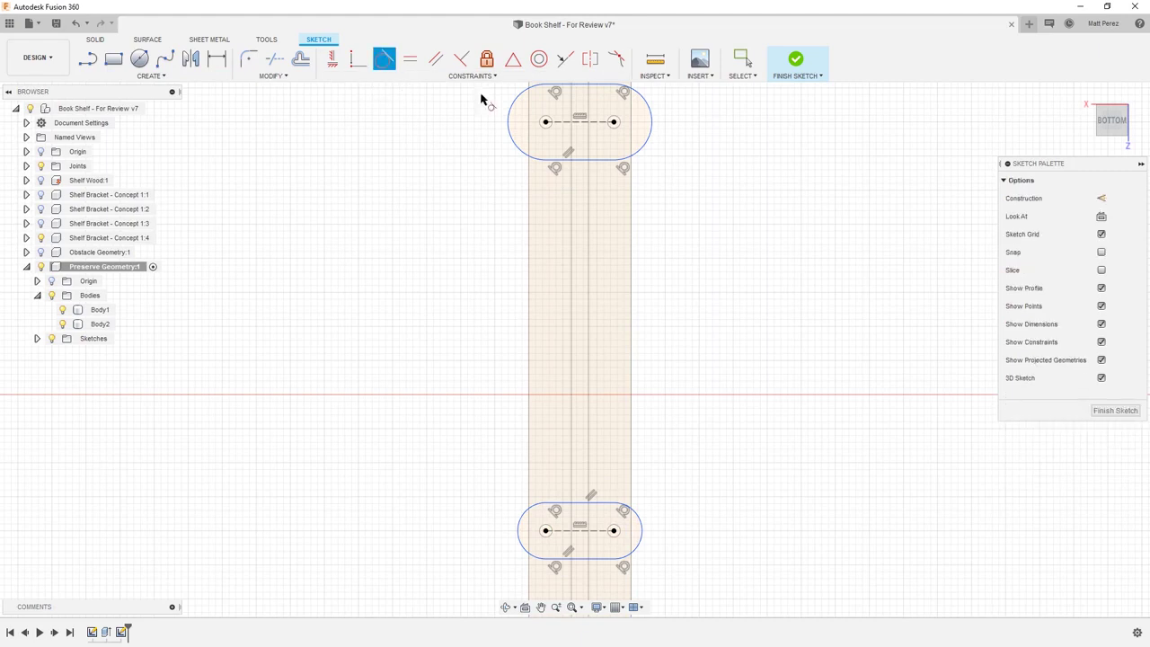
pyautogui.click(643, 148)
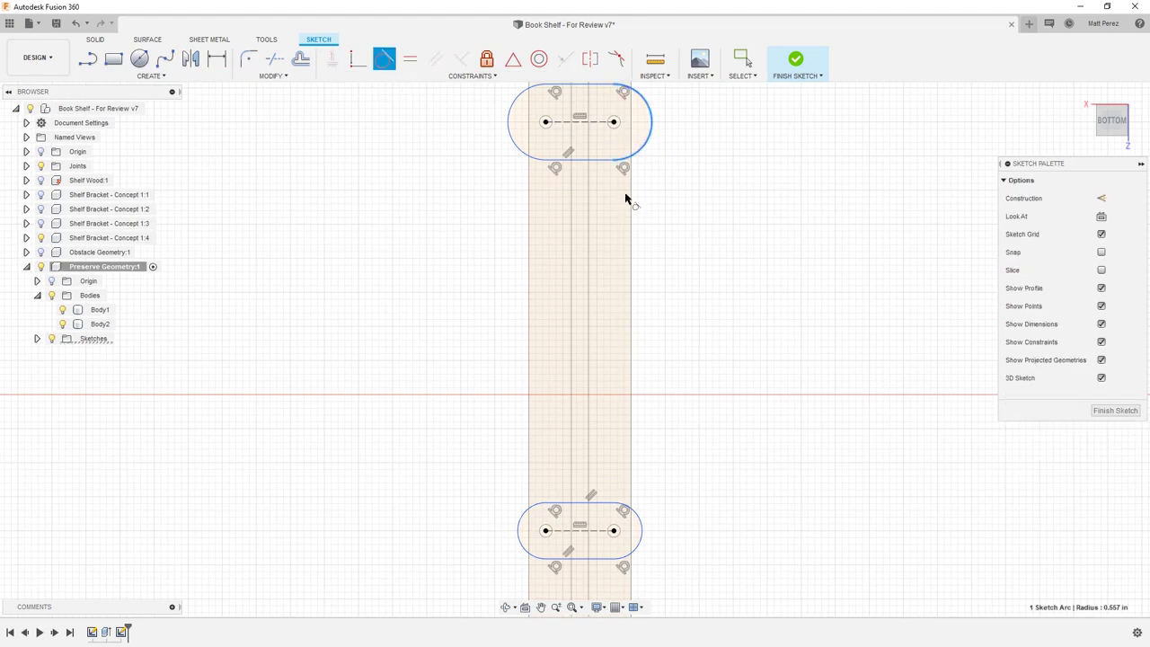
pyautogui.click(630, 193)
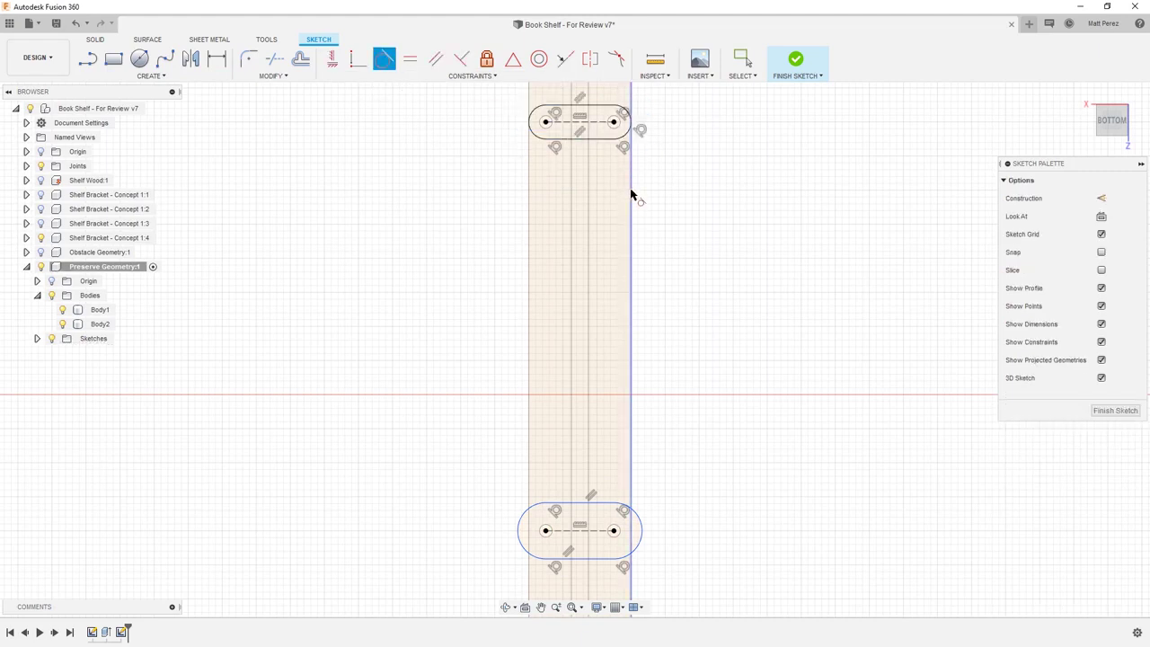
pyautogui.click(643, 533)
pyautogui.click(631, 490)
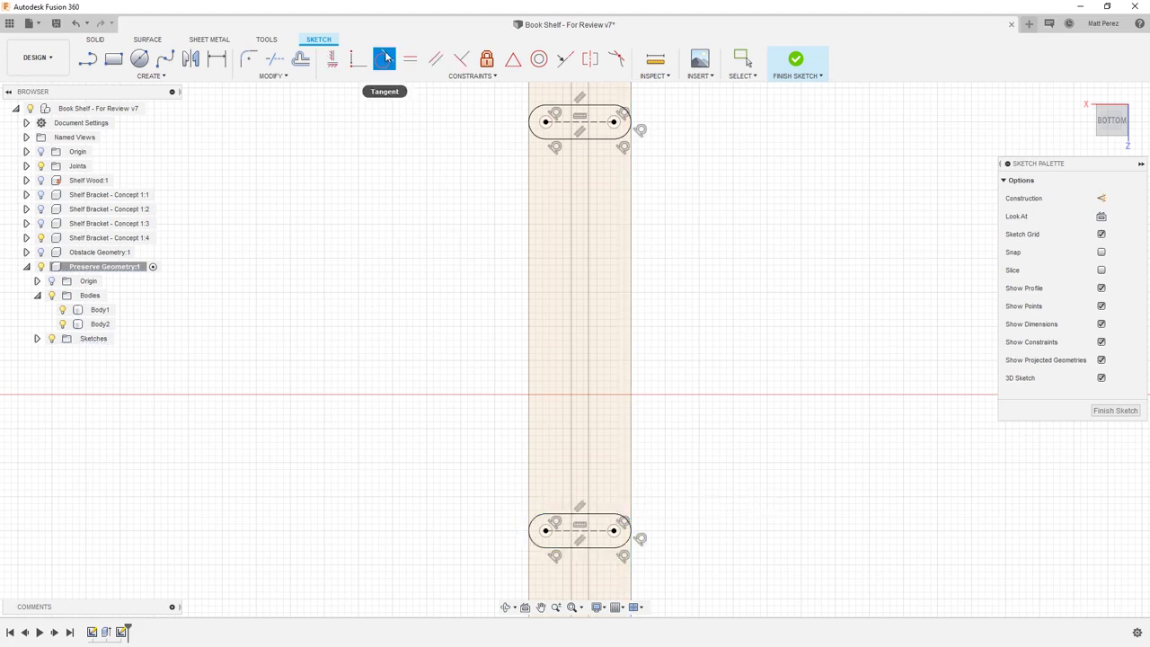
pyautogui.click(385, 58)
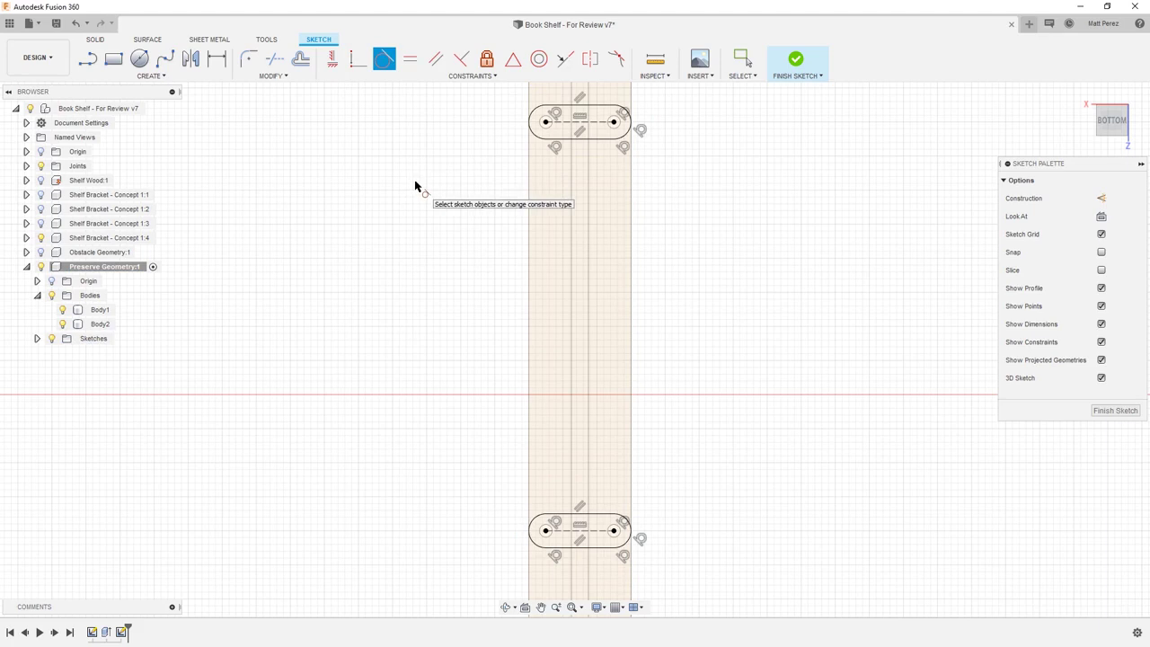
pyautogui.press('Escape')
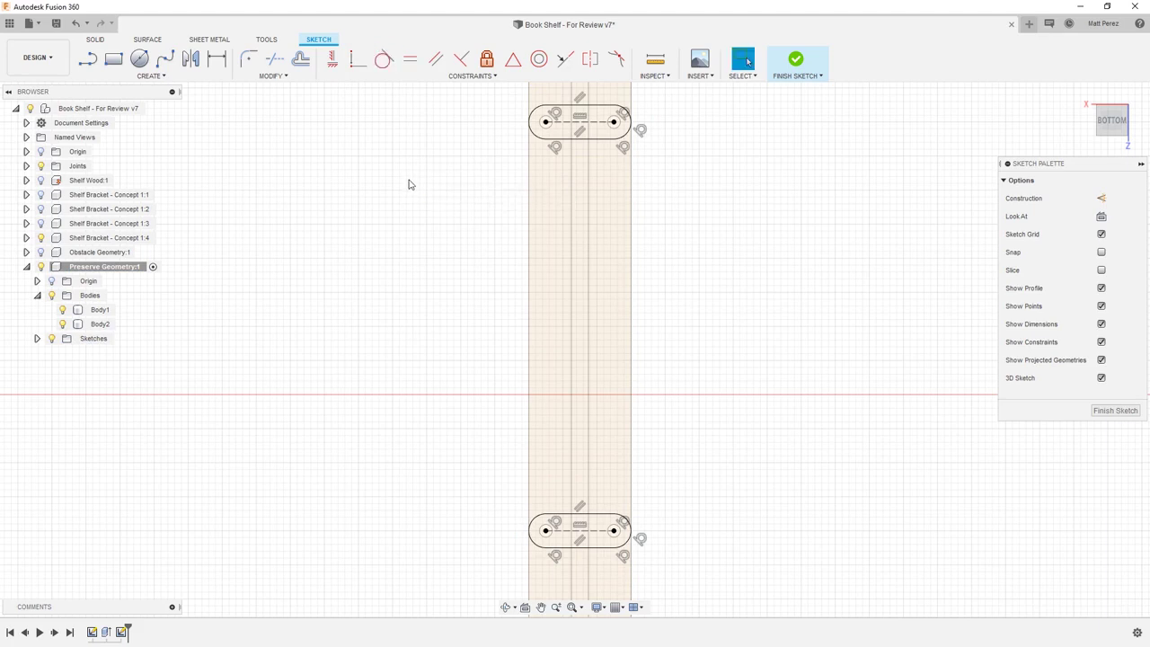
pyautogui.moveTo(409, 183)
pyautogui.keyDown('shift'); pyautogui.mouseDown(button='middle')
pyautogui.moveTo(434, 164)
pyautogui.moveTo(488, 216)
pyautogui.mouseUp(button='middle'); pyautogui.keyUp('shift')
pyautogui.click(795, 61)
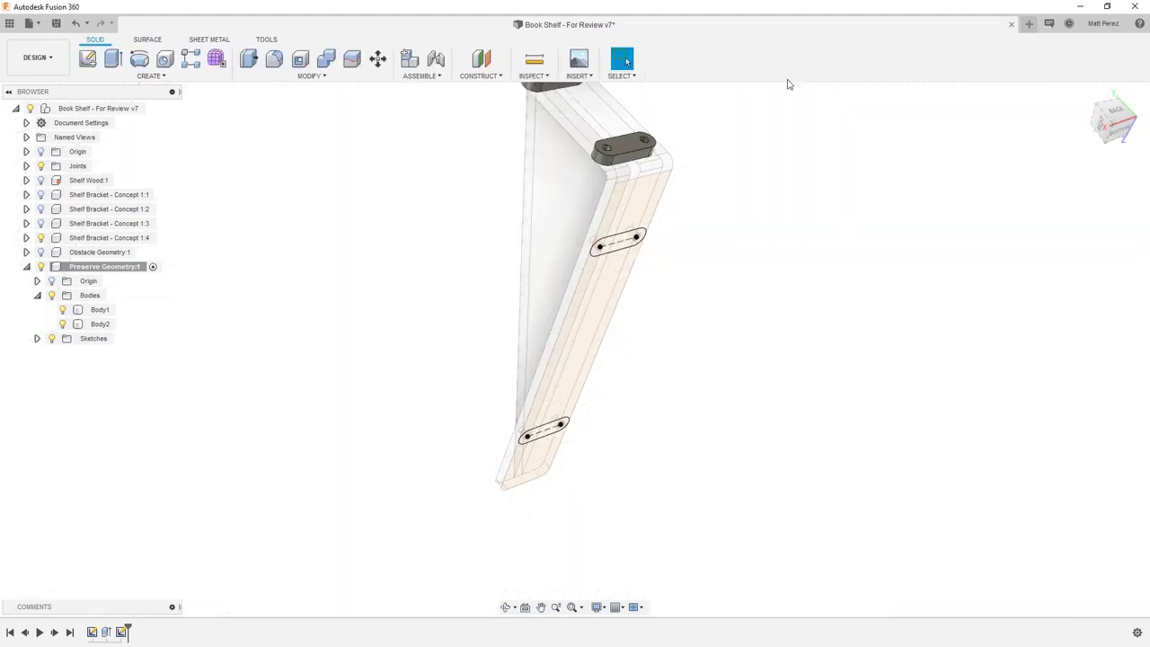
# Step: Extrude both bottom-face slot profiles, excluding the holes, by -0.25 in into the bracket as new bodies
pyautogui.press('e')
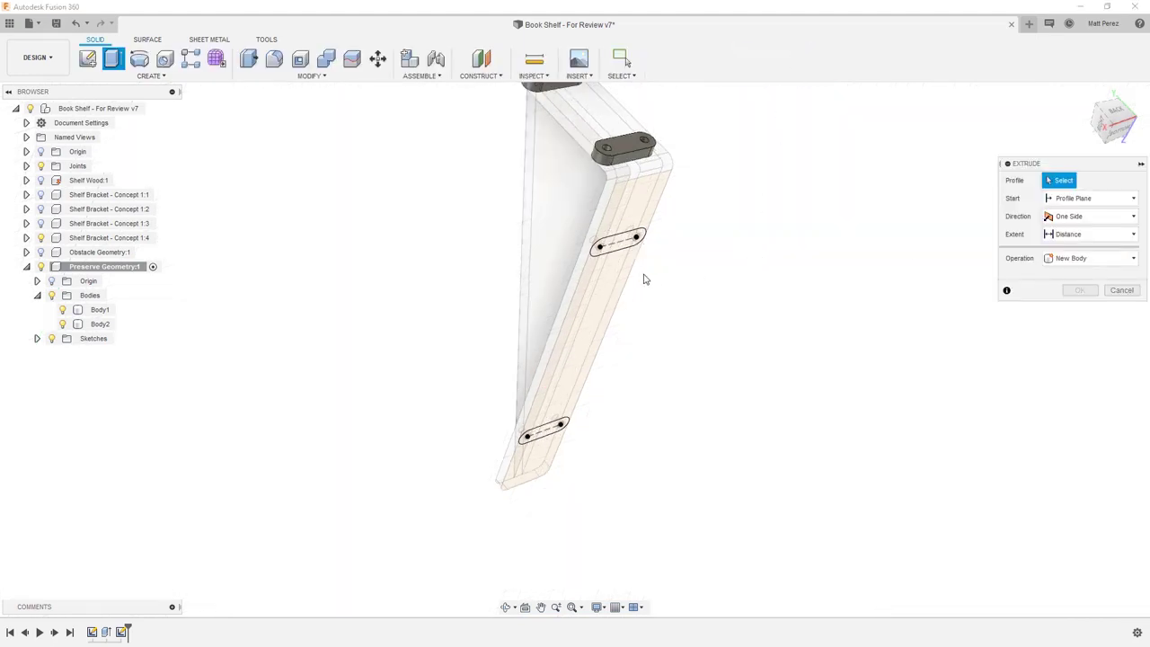
pyautogui.scroll(2, 642, 277)
pyautogui.click(587, 226)
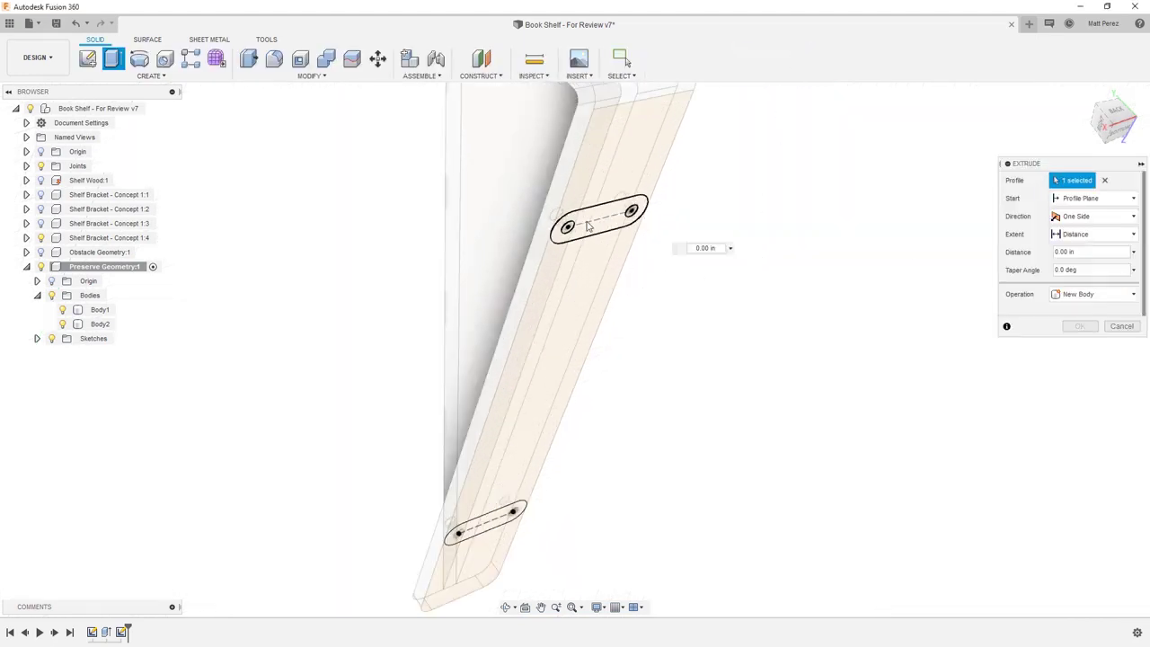
pyautogui.click(486, 527)
pyautogui.moveTo(491, 523); pyautogui.dragTo(467, 500)
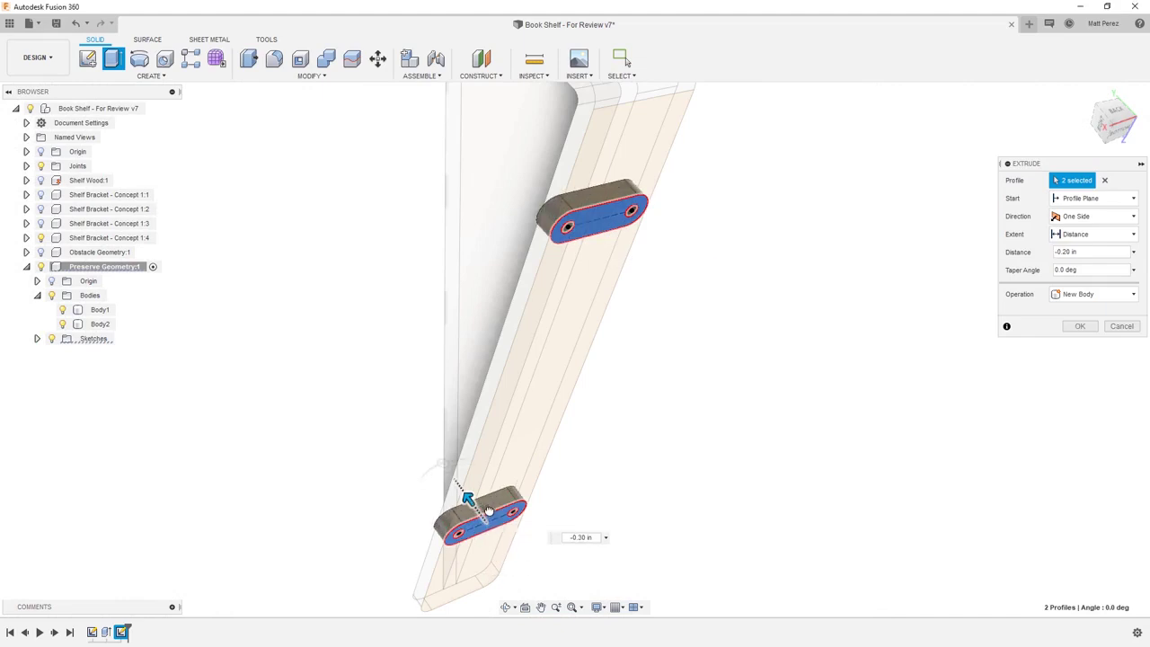
pyautogui.press('BackSpace')
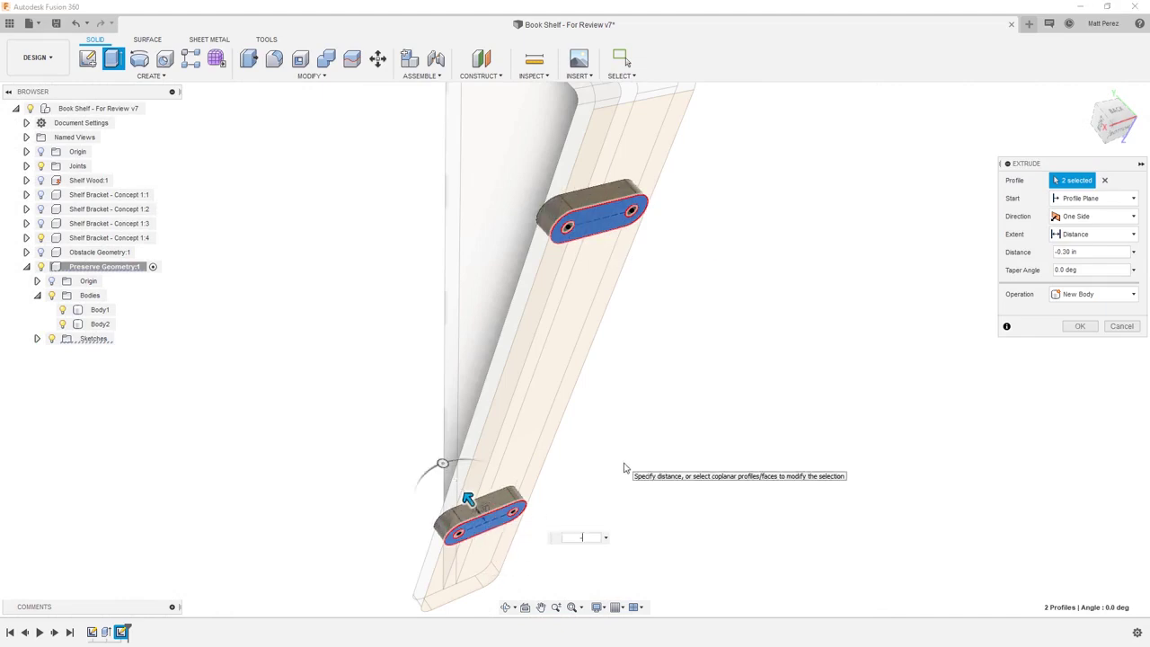
pyautogui.write('-.25')
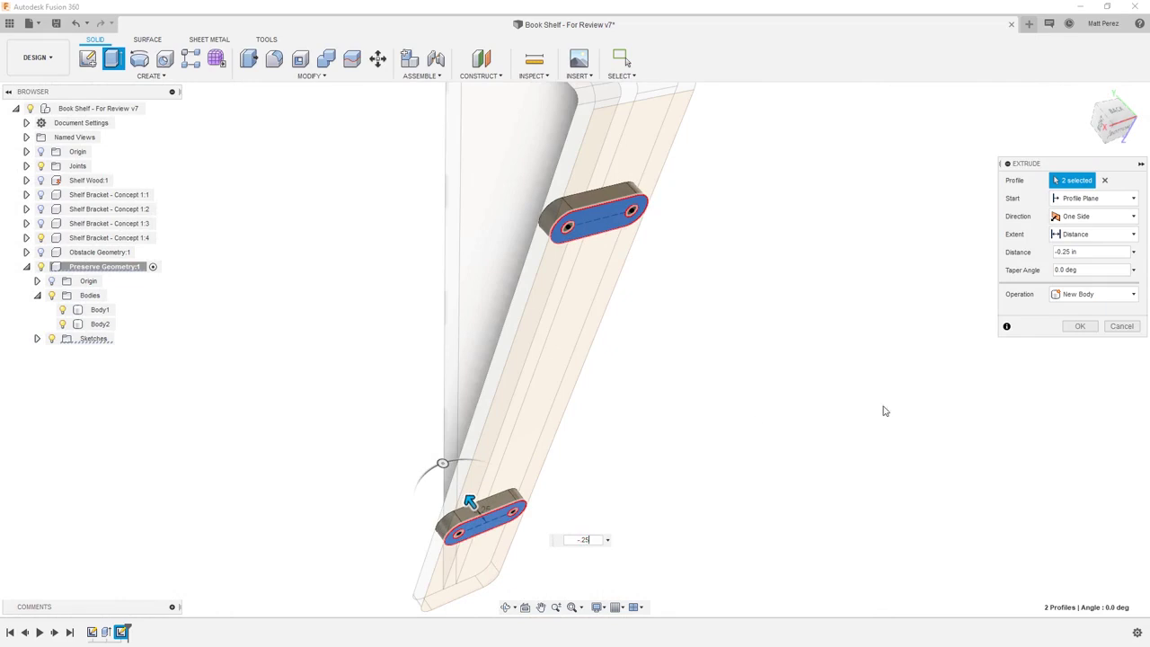
pyautogui.click(1080, 327)
pyautogui.keyDown('shift'); pyautogui.moveTo(857, 351); pyautogui.dragTo(911, 362, button='middle'); pyautogui.keyUp('shift')
pyautogui.press('Escape')
pyautogui.scroll(3, 709, 382)
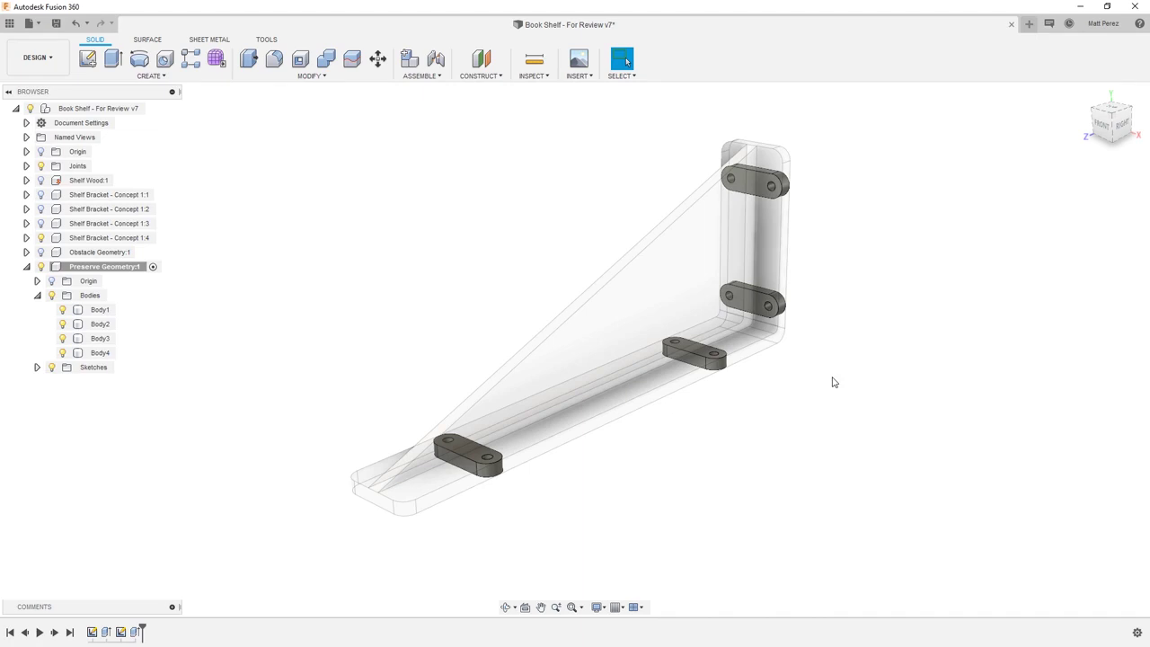
# Step: Apply the Paint - Enamel Glossy (Green) appearance to the whole Preserve Geometry component
pyautogui.press('a')
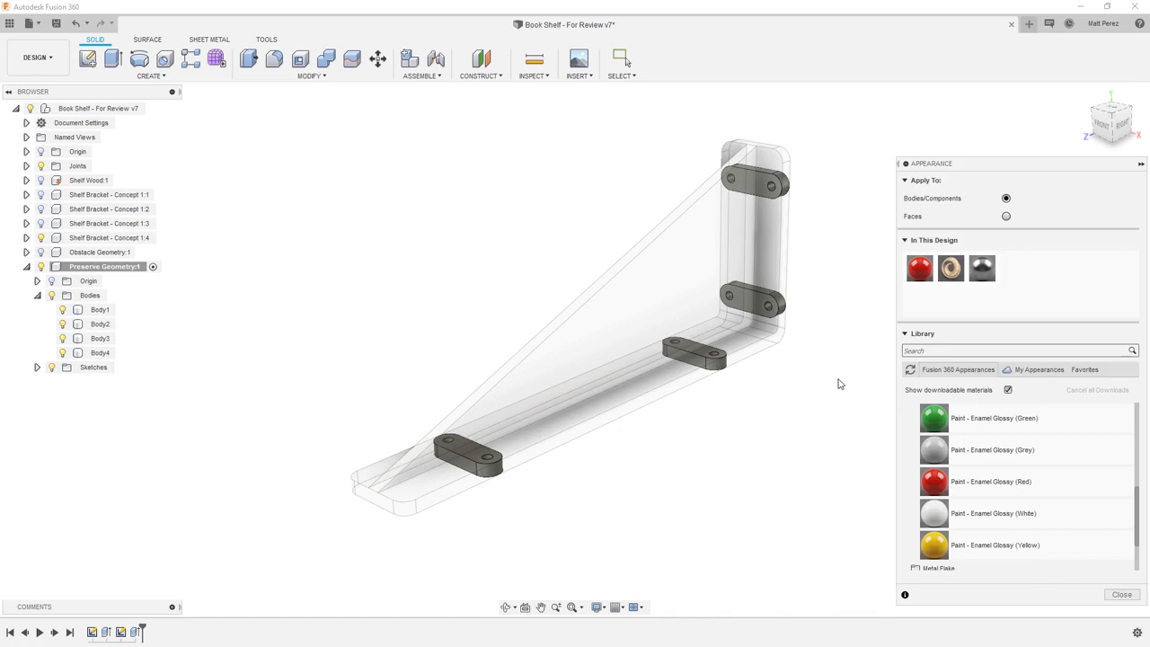
pyautogui.moveTo(984, 421); pyautogui.dragTo(108, 269)
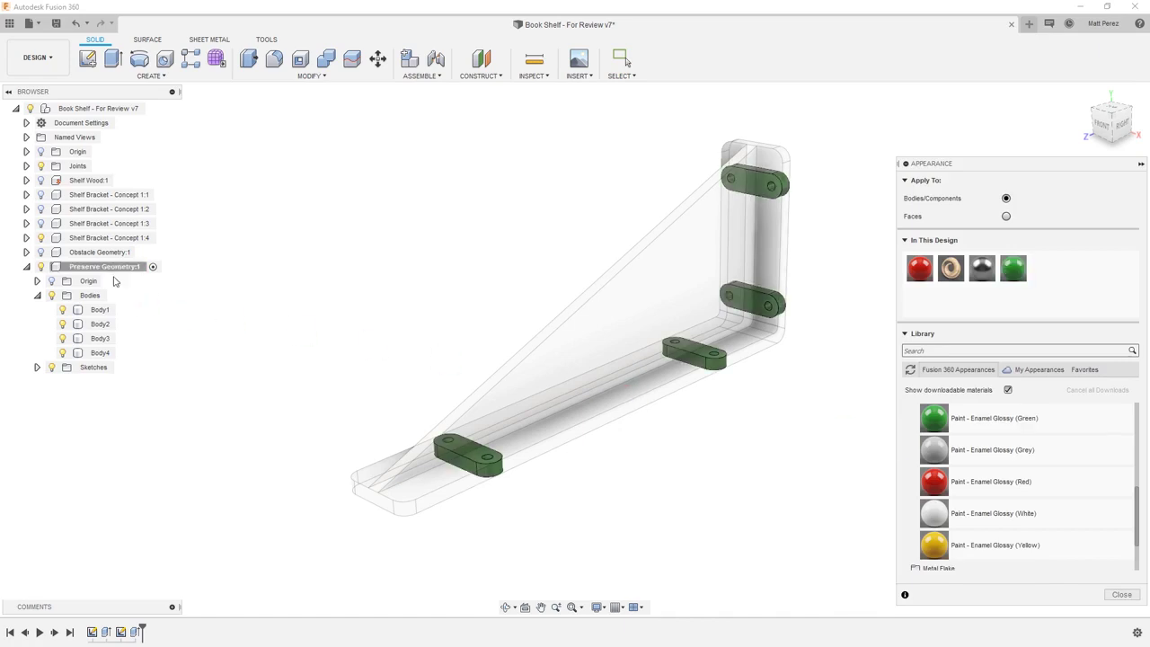
pyautogui.click(1132, 596)
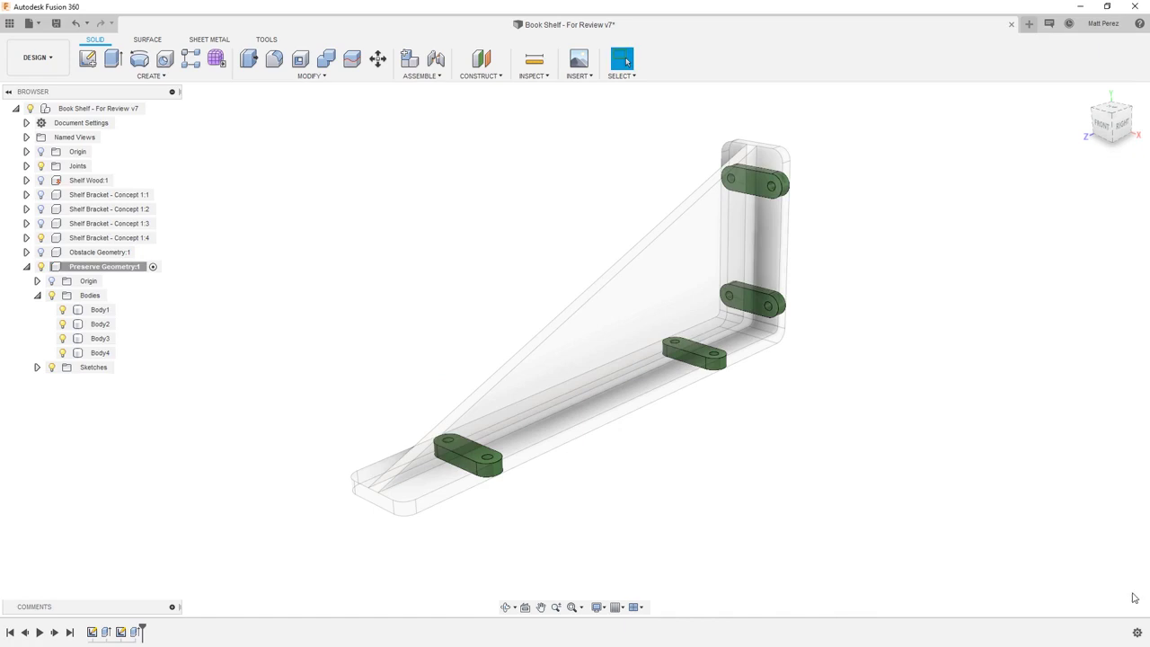
# Step: Activate the top-level Book Shelf assembly, with Obstacle Geometry shown and Shelf Bracket - Concept 1:4 hidden
pyautogui.click(152, 108)
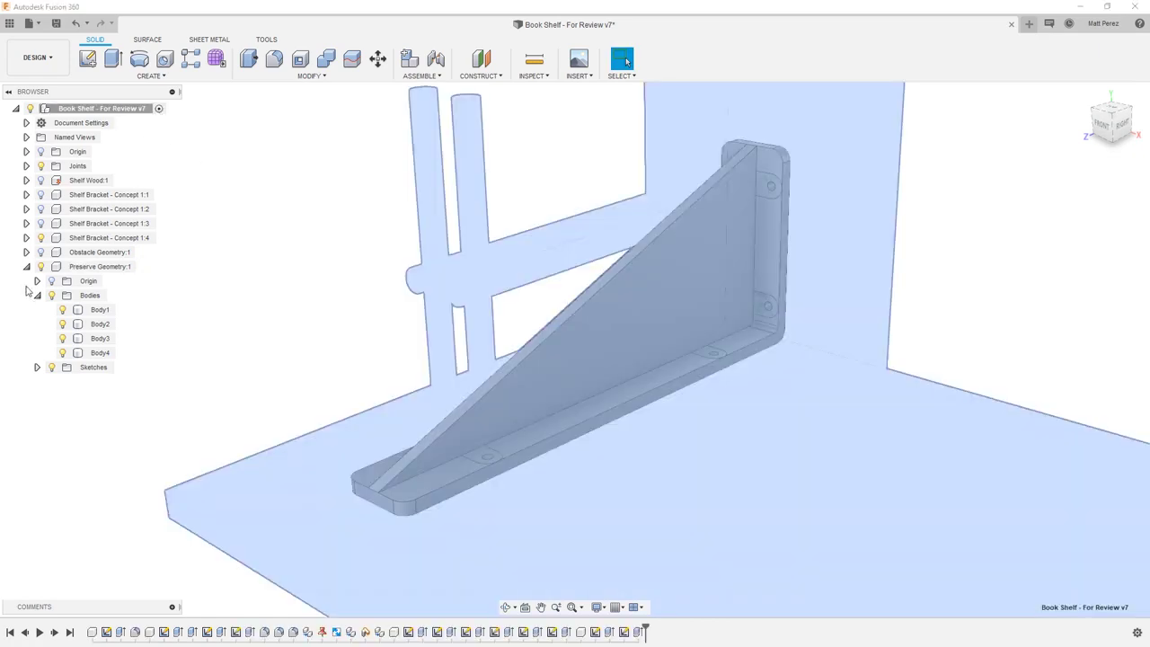
pyautogui.click(26, 268)
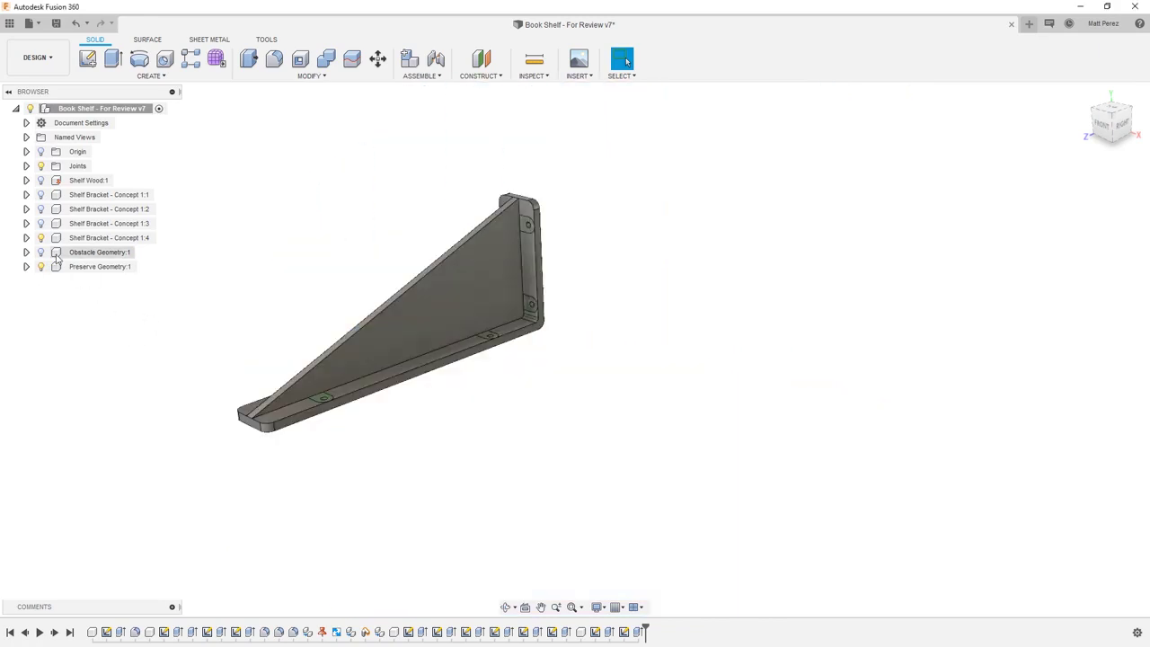
pyautogui.click(40, 252)
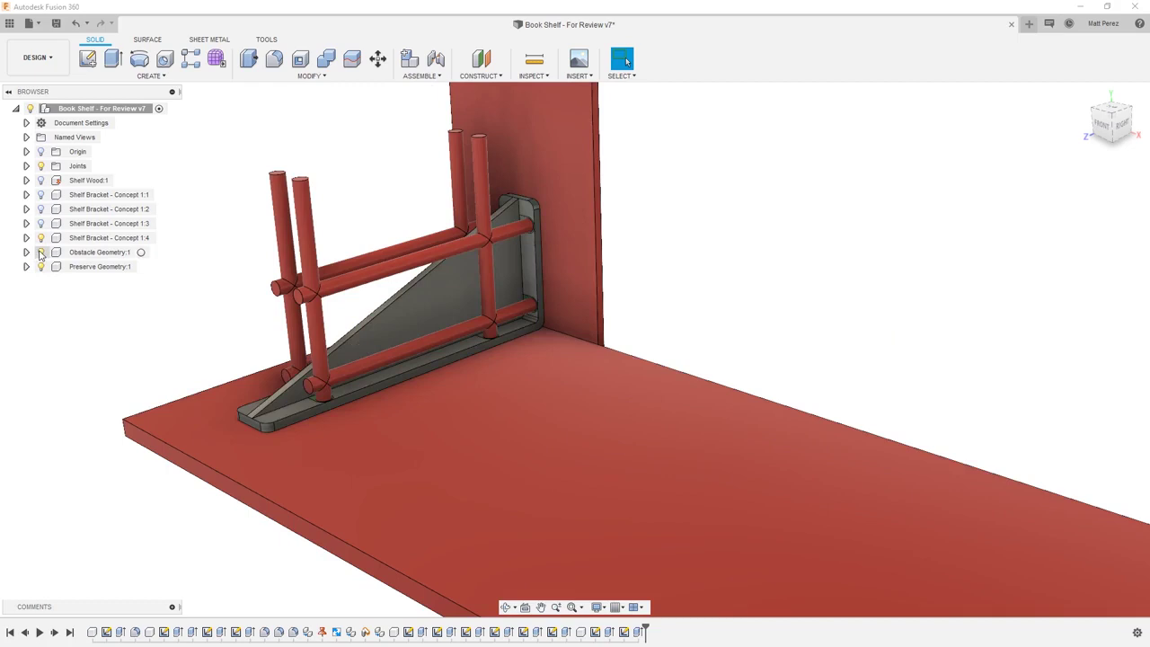
pyautogui.click(40, 238)
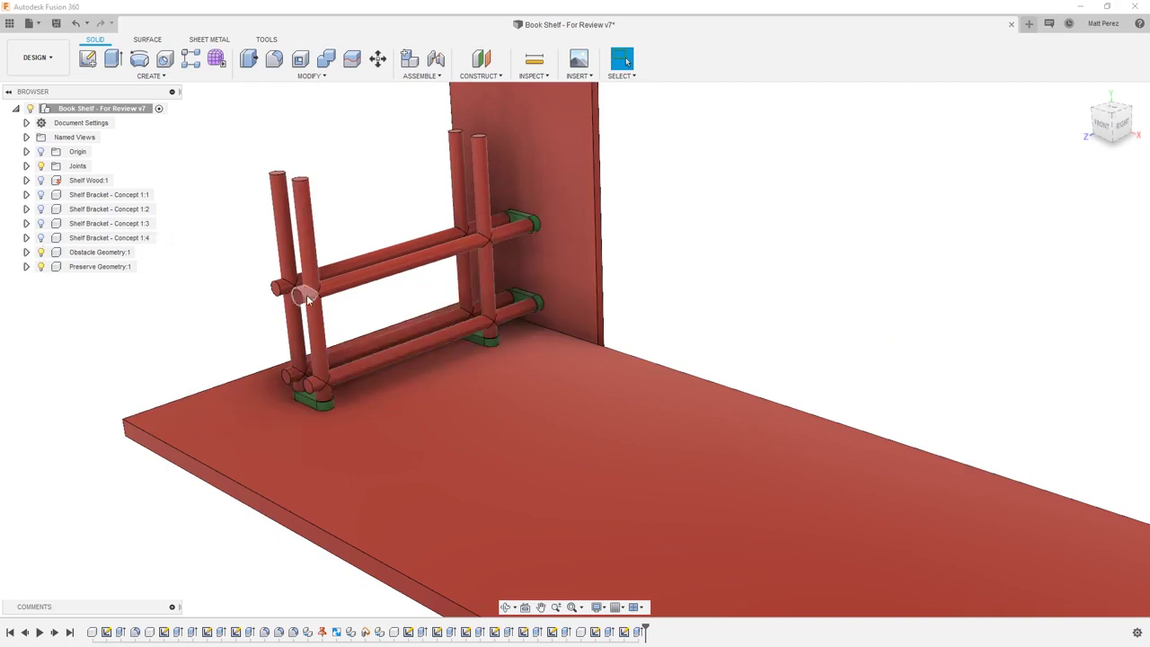
pyautogui.keyDown('shift'); pyautogui.moveTo(474, 297); pyautogui.dragTo(465, 358, button='middle'); pyautogui.keyUp('shift')
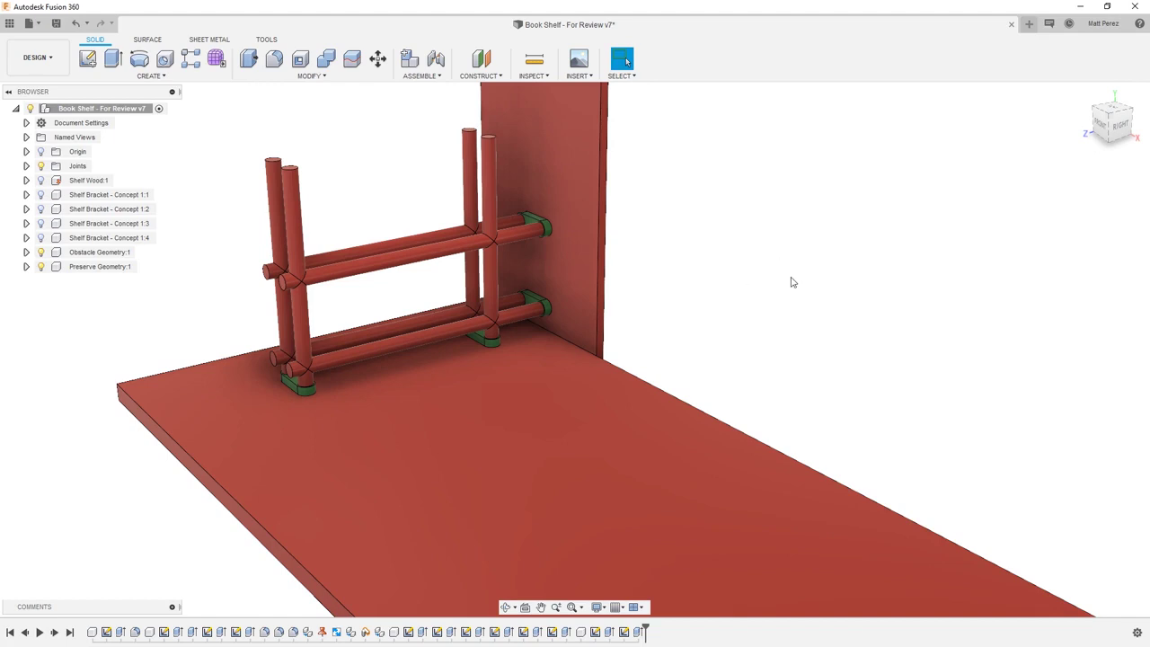
pyautogui.moveTo(1103, 77)
pyautogui.click(1085, 95)
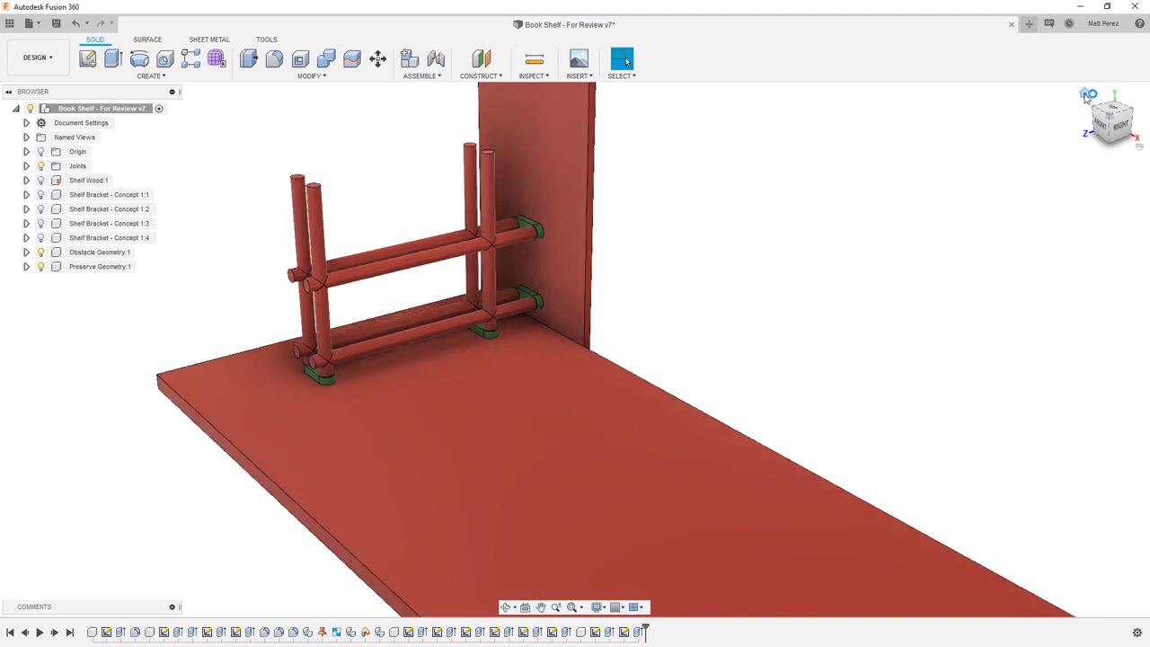